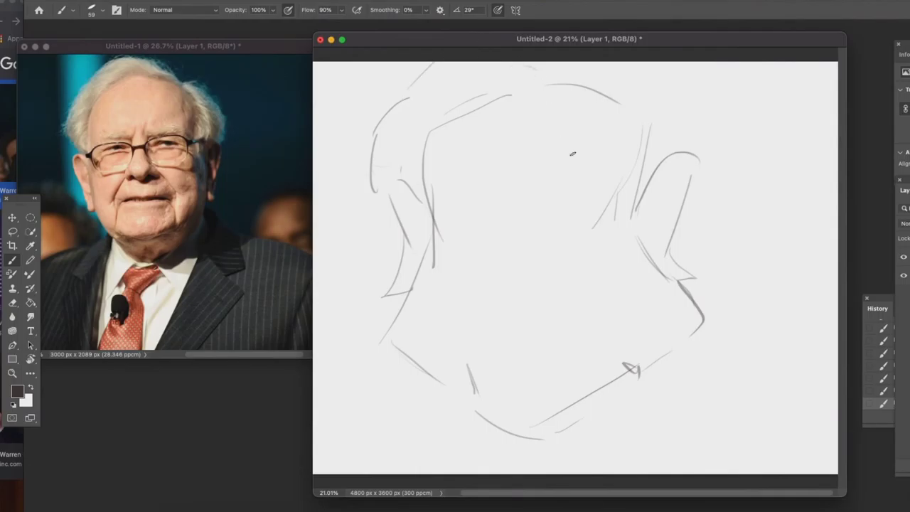
Confirm the resized sketch and draw the hair outline over the top and both sides of the caricature's head
{"action": "key", "text": "Return"}
{"action": "left_click_drag", "start_coordinate": [382, 127], "coordinate": [469, 69]}
{"action": "left_click_drag", "start_coordinate": [468, 82], "coordinate": [526, 100]}
{"action": "mouse_move", "coordinate": [494, 78]}
{"action": "left_mouse_down"}
{"action": "mouse_move", "coordinate": [531, 106]}
{"action": "mouse_move", "coordinate": [567, 111]}
{"action": "left_mouse_up"}
{"action": "left_click_drag", "start_coordinate": [533, 84], "coordinate": [655, 138]}
{"action": "left_click_drag", "start_coordinate": [642, 128], "coordinate": [639, 170]}
{"action": "left_click_drag", "start_coordinate": [446, 74], "coordinate": [373, 201]}
Rough in the eye line, eyes, mouth line and cheek folds, extending the creases down toward the chin
{"action": "left_click_drag", "start_coordinate": [428, 225], "coordinate": [596, 213]}
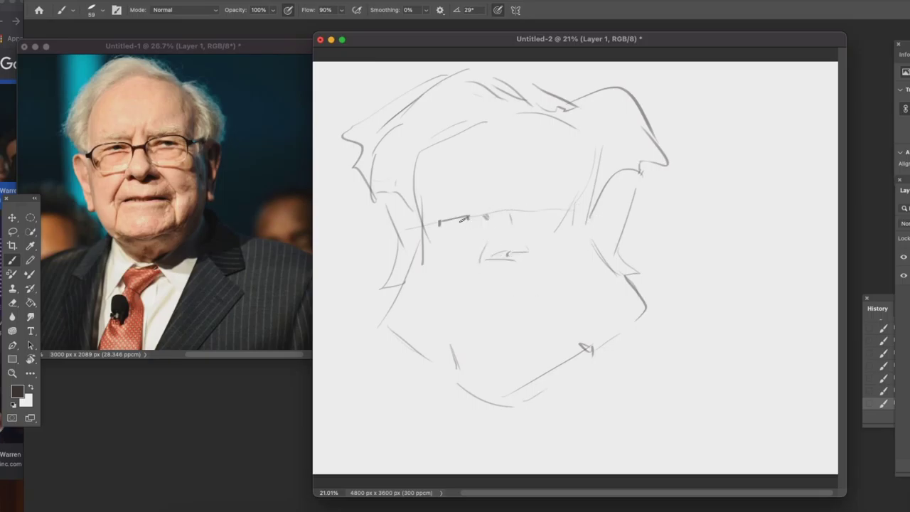
{"action": "left_click_drag", "start_coordinate": [528, 214], "coordinate": [549, 211]}
{"action": "left_click_drag", "start_coordinate": [546, 319], "coordinate": [462, 323]}
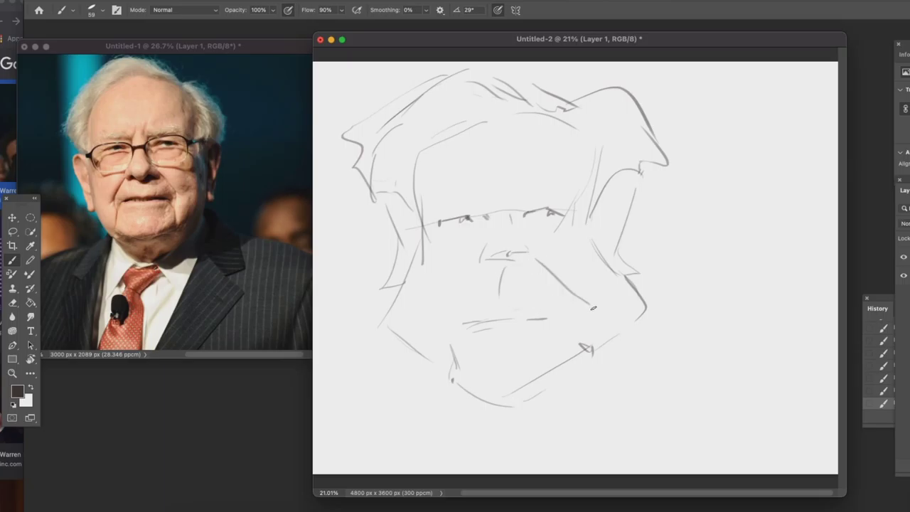
{"action": "mouse_move", "coordinate": [476, 269]}
{"action": "left_mouse_down"}
{"action": "mouse_move", "coordinate": [439, 310]}
{"action": "mouse_move", "coordinate": [449, 330]}
{"action": "left_mouse_up"}
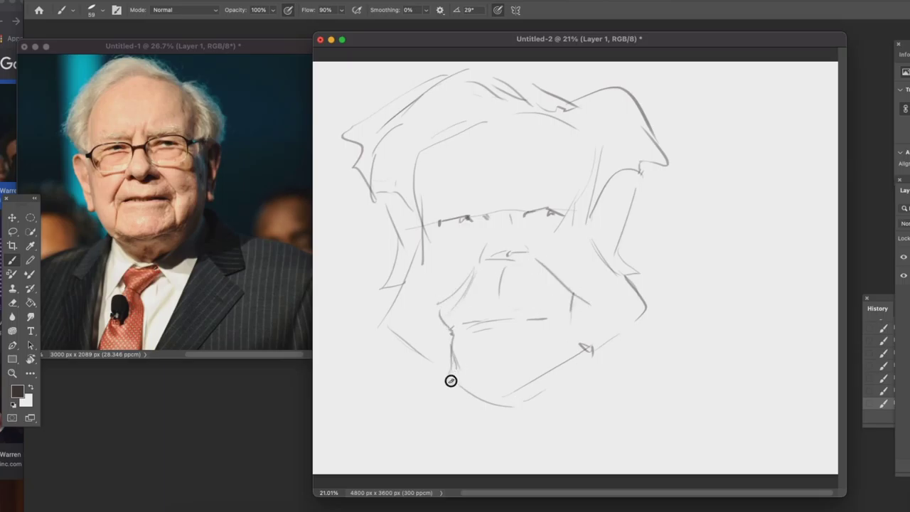
{"action": "left_click_drag", "start_coordinate": [512, 390], "coordinate": [586, 369]}
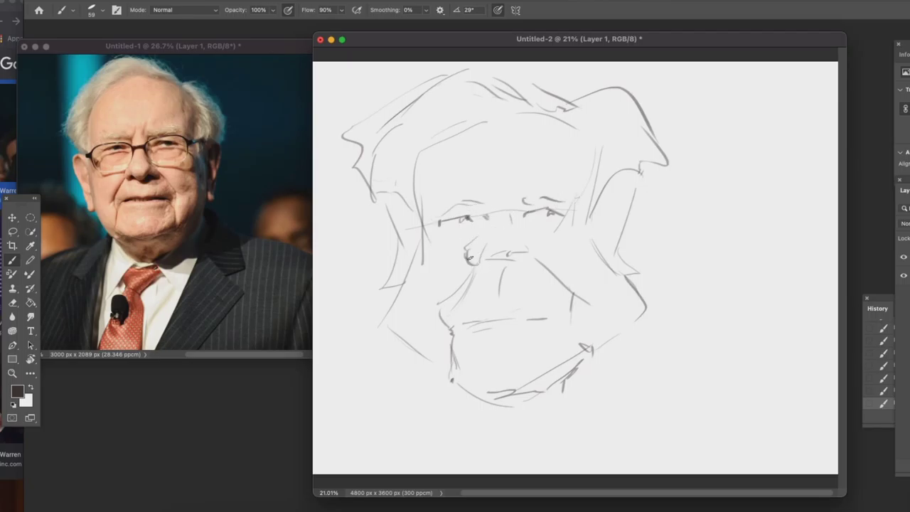
Darken the nostrils and define the mouth line with its corner crease
{"action": "left_click_drag", "start_coordinate": [476, 263], "coordinate": [531, 260]}
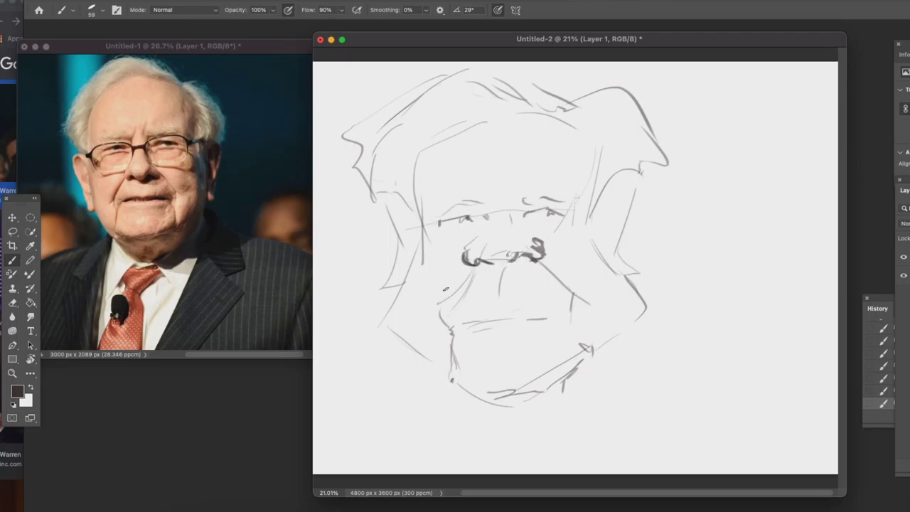
{"action": "left_click_drag", "start_coordinate": [422, 307], "coordinate": [438, 323]}
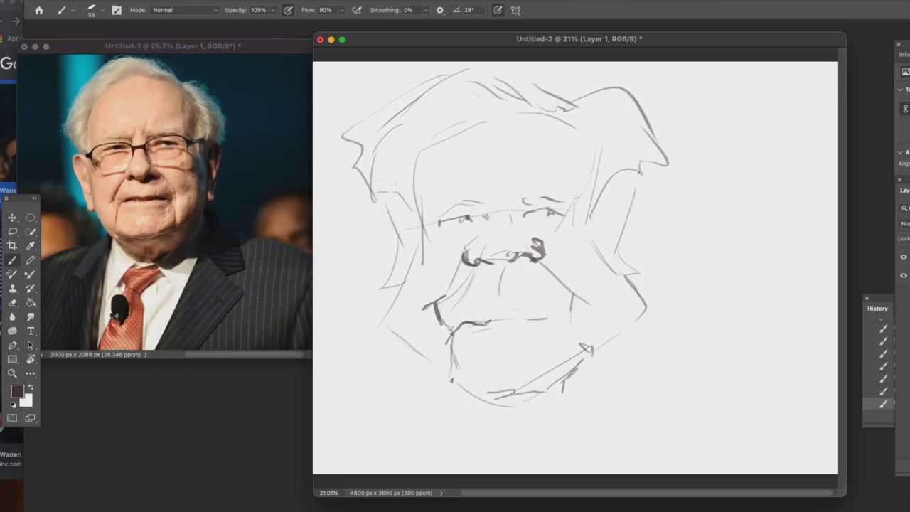
{"action": "mouse_move", "coordinate": [510, 323]}
{"action": "left_mouse_down"}
{"action": "mouse_move", "coordinate": [573, 312]}
{"action": "mouse_move", "coordinate": [588, 375]}
{"action": "left_mouse_up"}
Strengthen the chin line and outline the cheeks and jaw on both sides of the face
{"action": "mouse_move", "coordinate": [455, 384]}
{"action": "left_mouse_down"}
{"action": "mouse_move", "coordinate": [513, 407]}
{"action": "mouse_move", "coordinate": [568, 377]}
{"action": "left_mouse_up"}
{"action": "left_click_drag", "start_coordinate": [558, 384], "coordinate": [589, 357]}
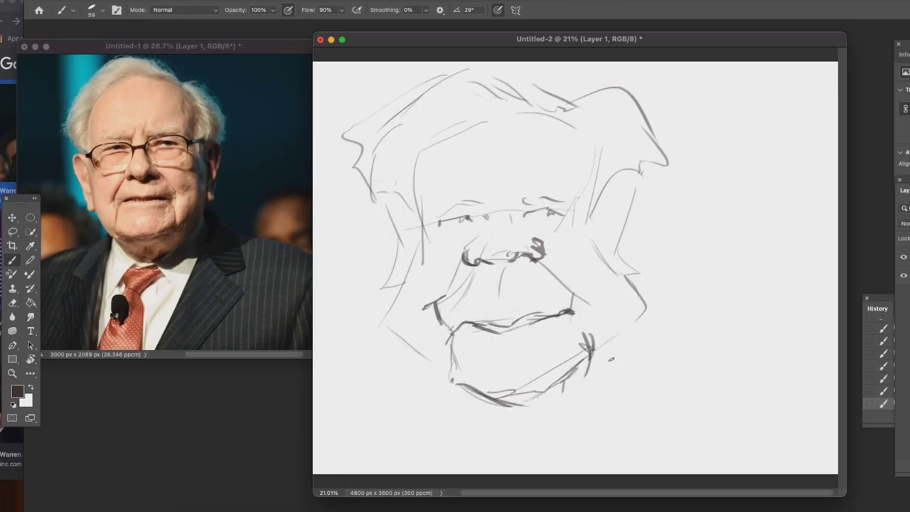
{"action": "mouse_move", "coordinate": [592, 210]}
{"action": "left_mouse_down"}
{"action": "mouse_move", "coordinate": [630, 315]}
{"action": "mouse_move", "coordinate": [604, 355]}
{"action": "left_mouse_up"}
{"action": "mouse_move", "coordinate": [417, 250]}
{"action": "left_mouse_down"}
{"action": "mouse_move", "coordinate": [397, 322]}
{"action": "mouse_move", "coordinate": [448, 384]}
{"action": "left_mouse_up"}
Sketch the glasses' frames, lenses and temples on a new layer and hide that layer
{"action": "left_click", "coordinate": [909, 466]}
{"action": "left_click_drag", "start_coordinate": [490, 207], "coordinate": [474, 172]}
{"action": "left_click_drag", "start_coordinate": [381, 185], "coordinate": [476, 170]}
{"action": "left_click_drag", "start_coordinate": [359, 196], "coordinate": [350, 214]}
{"action": "mouse_move", "coordinate": [489, 211]}
{"action": "left_mouse_down"}
{"action": "mouse_move", "coordinate": [525, 212]}
{"action": "mouse_move", "coordinate": [643, 150]}
{"action": "left_mouse_up"}
{"action": "left_click_drag", "start_coordinate": [420, 249], "coordinate": [338, 251]}
{"action": "left_click_drag", "start_coordinate": [355, 214], "coordinate": [366, 241]}
{"action": "left_click_drag", "start_coordinate": [369, 206], "coordinate": [380, 256]}
{"action": "left_click_drag", "start_coordinate": [438, 228], "coordinate": [472, 220]}
{"action": "left_click", "coordinate": [903, 256]}
Select the eyes of the face sketch with the Lasso, squeeze them narrower horizontally and deselect
{"action": "key", "text": "l"}
{"action": "left_click_drag", "start_coordinate": [424, 238], "coordinate": [426, 246]}
{"action": "key", "text": "v"}
{"action": "mouse_move", "coordinate": [582, 215]}
{"action": "left_mouse_down"}
{"action": "mouse_move", "coordinate": [538, 221]}
{"action": "mouse_move", "coordinate": [545, 216]}
{"action": "left_mouse_up"}
{"action": "key", "text": "Return"}
{"action": "key", "text": "super+d"}
Redraw the eyes with darker brush strokes and add the frown crease and the bridge of the nose
{"action": "key", "text": "b"}
{"action": "mouse_move", "coordinate": [481, 226]}
{"action": "left_mouse_down"}
{"action": "mouse_move", "coordinate": [480, 206]}
{"action": "mouse_move", "coordinate": [430, 216]}
{"action": "left_mouse_up"}
{"action": "left_click_drag", "start_coordinate": [481, 213], "coordinate": [489, 188]}
{"action": "left_click_drag", "start_coordinate": [506, 201], "coordinate": [513, 215]}
{"action": "left_click_drag", "start_coordinate": [513, 219], "coordinate": [520, 238]}
Darken the side of the nose, the nostrils and the mouth line with heavier strokes
{"action": "left_click_drag", "start_coordinate": [518, 239], "coordinate": [541, 246]}
{"action": "left_click_drag", "start_coordinate": [538, 256], "coordinate": [509, 257]}
{"action": "left_click_drag", "start_coordinate": [471, 261], "coordinate": [491, 260]}
{"action": "left_click_drag", "start_coordinate": [494, 264], "coordinate": [510, 261]}
{"action": "left_click_drag", "start_coordinate": [449, 329], "coordinate": [488, 325]}
{"action": "left_click_drag", "start_coordinate": [469, 323], "coordinate": [451, 327]}
{"action": "mouse_move", "coordinate": [531, 316]}
{"action": "left_mouse_down"}
{"action": "mouse_move", "coordinate": [581, 315]}
{"action": "mouse_move", "coordinate": [530, 301]}
{"action": "mouse_move", "coordinate": [568, 344]}
{"action": "left_mouse_up"}
Select the mouth with the Lasso, move it up closer to the nose and deselect it
{"action": "key", "text": "l"}
{"action": "mouse_move", "coordinate": [591, 302]}
{"action": "left_mouse_down"}
{"action": "mouse_move", "coordinate": [546, 301]}
{"action": "mouse_move", "coordinate": [540, 348]}
{"action": "mouse_move", "coordinate": [528, 307]}
{"action": "mouse_move", "coordinate": [532, 297]}
{"action": "mouse_move", "coordinate": [546, 302]}
{"action": "left_mouse_up"}
{"action": "key", "text": "v"}
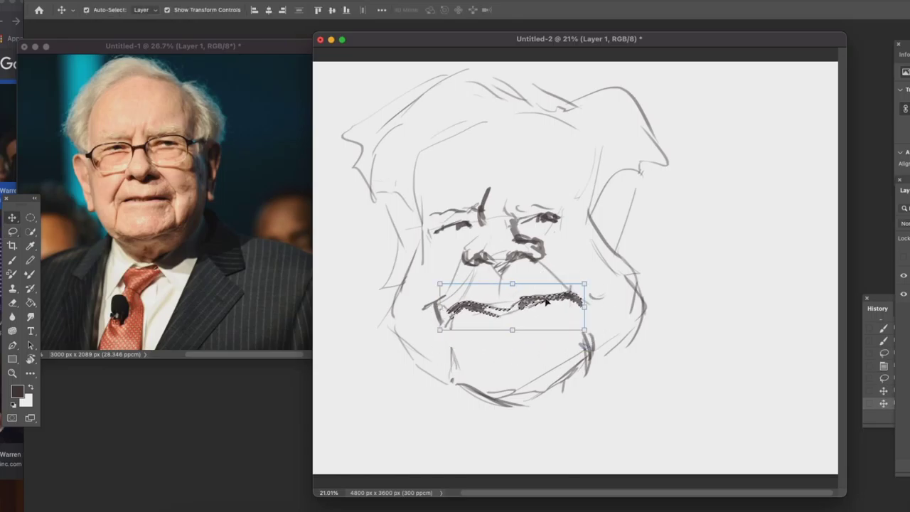
{"action": "key", "text": "ctrl+d"}
{"action": "key", "text": "l"}
{"action": "left_click_drag", "start_coordinate": [486, 399], "coordinate": [477, 403]}
{"action": "left_click", "coordinate": [510, 174]}
Thicken the chin line with the brush and add strokes along the outer cheek on the viewer's right
{"action": "key", "text": "b"}
{"action": "left_click_drag", "start_coordinate": [451, 376], "coordinate": [507, 408]}
{"action": "left_click_drag", "start_coordinate": [545, 383], "coordinate": [541, 394]}
{"action": "left_click_drag", "start_coordinate": [624, 311], "coordinate": [613, 357]}
{"action": "left_click_drag", "start_coordinate": [636, 305], "coordinate": [631, 361]}
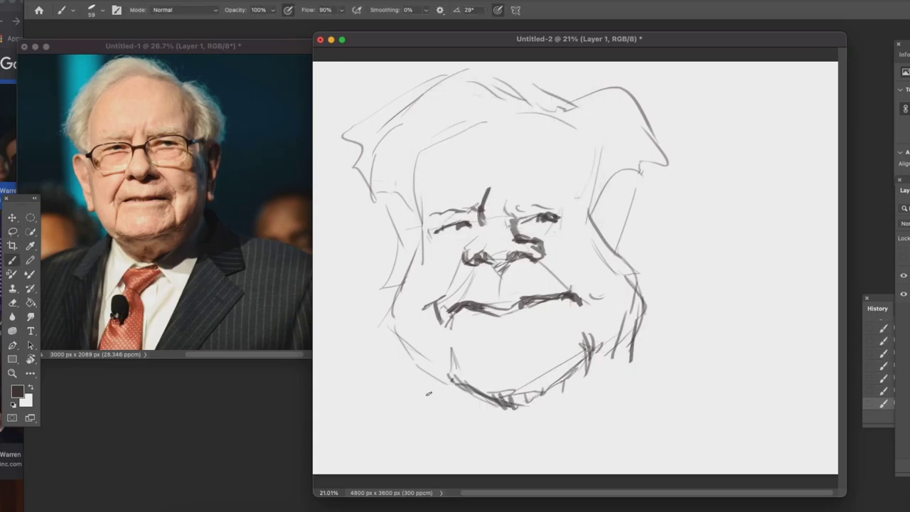
Draw the double chin below the chin line and bring the jaw contours down to meet it
{"action": "left_click_drag", "start_coordinate": [427, 369], "coordinate": [498, 433]}
{"action": "left_click_drag", "start_coordinate": [639, 302], "coordinate": [610, 391]}
{"action": "mouse_move", "coordinate": [501, 418]}
{"action": "left_mouse_down"}
{"action": "mouse_move", "coordinate": [525, 431]}
{"action": "mouse_move", "coordinate": [544, 424]}
{"action": "left_mouse_up"}
{"action": "left_click_drag", "start_coordinate": [543, 442], "coordinate": [622, 387]}
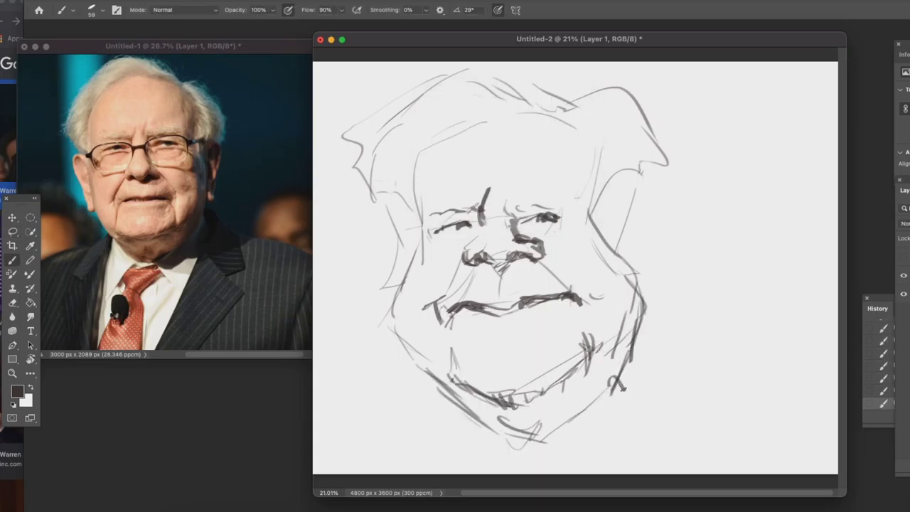
{"action": "left_click_drag", "start_coordinate": [629, 332], "coordinate": [584, 412]}
Sketch the collar area and the short shoulders below the neck on both sides
{"action": "left_click_drag", "start_coordinate": [609, 391], "coordinate": [643, 418]}
{"action": "left_click_drag", "start_coordinate": [474, 425], "coordinate": [455, 473]}
{"action": "left_click_drag", "start_coordinate": [596, 405], "coordinate": [660, 439]}
{"action": "left_click_drag", "start_coordinate": [626, 411], "coordinate": [670, 432]}
{"action": "left_click_drag", "start_coordinate": [668, 434], "coordinate": [669, 473]}
{"action": "left_click_drag", "start_coordinate": [587, 451], "coordinate": [585, 453]}
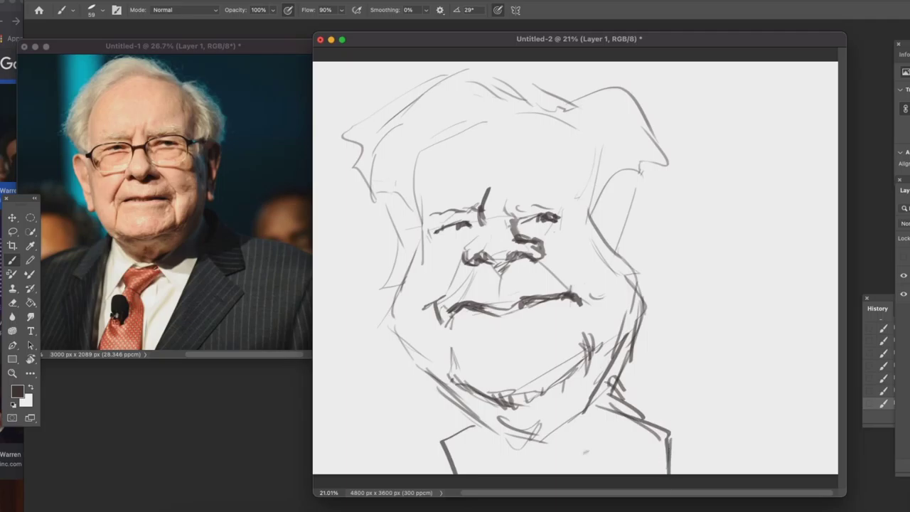
Define the ear on the viewer's right and darken the face contour beside it down to the cheek
{"action": "left_click_drag", "start_coordinate": [606, 195], "coordinate": [619, 242]}
{"action": "left_click_drag", "start_coordinate": [629, 186], "coordinate": [645, 265]}
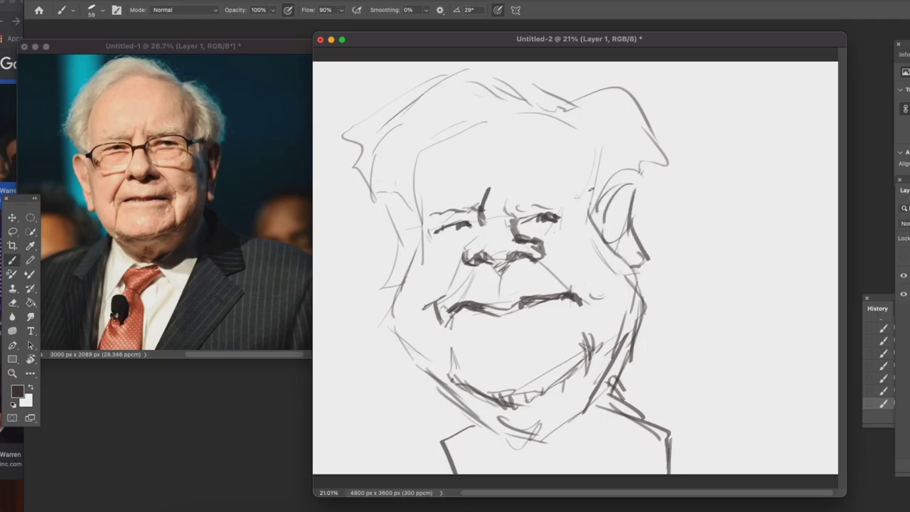
{"action": "left_click_drag", "start_coordinate": [591, 189], "coordinate": [647, 273]}
Try hatching the area under the chin with short vertical strokes, and undo them
{"action": "left_click_drag", "start_coordinate": [483, 390], "coordinate": [501, 434]}
{"action": "mouse_move", "coordinate": [505, 398]}
{"action": "left_mouse_down"}
{"action": "mouse_move", "coordinate": [515, 437]}
{"action": "mouse_move", "coordinate": [526, 433]}
{"action": "left_mouse_up"}
{"action": "left_click_drag", "start_coordinate": [549, 394], "coordinate": [543, 421]}
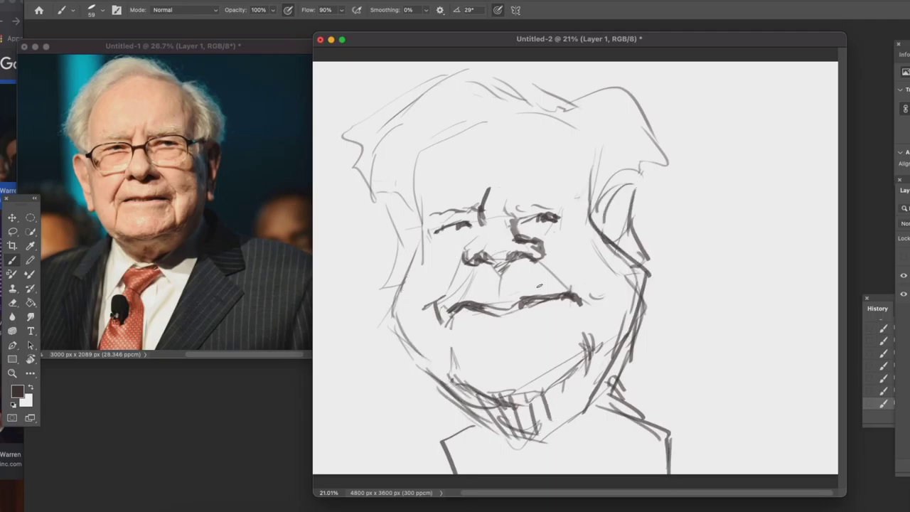
{"action": "key", "text": "super+z"}
{"action": "key", "text": "super+z"}
{"action": "key", "text": "super+z"}
{"action": "key", "text": "super+z"}
{"action": "key", "text": "super+z"}
Draw the inner and outer contours of the ear on the viewer's left
{"action": "left_click_drag", "start_coordinate": [385, 207], "coordinate": [411, 211]}
{"action": "mouse_move", "coordinate": [398, 221]}
{"action": "left_mouse_down"}
{"action": "mouse_move", "coordinate": [401, 287]}
{"action": "mouse_move", "coordinate": [416, 229]}
{"action": "left_mouse_up"}
{"action": "left_click_drag", "start_coordinate": [399, 199], "coordinate": [419, 226]}
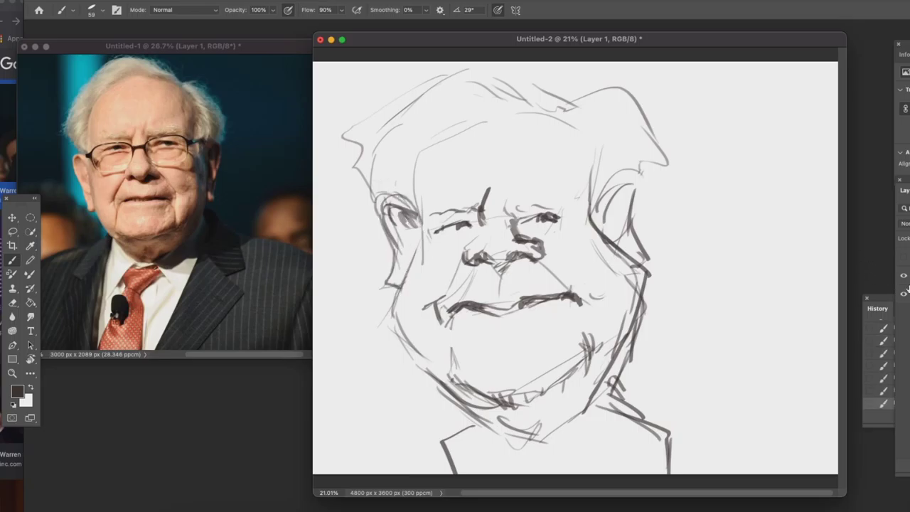
Show the glasses layer, make it active and redraw the frames with bold rims, bridge and temples
{"action": "left_click", "coordinate": [903, 256]}
{"action": "left_click", "coordinate": [908, 257]}
{"action": "mouse_move", "coordinate": [525, 210]}
{"action": "left_mouse_down"}
{"action": "mouse_move", "coordinate": [533, 179]}
{"action": "mouse_move", "coordinate": [648, 158]}
{"action": "left_mouse_up"}
{"action": "mouse_move", "coordinate": [546, 173]}
{"action": "left_mouse_down"}
{"action": "mouse_move", "coordinate": [649, 157]}
{"action": "mouse_move", "coordinate": [655, 188]}
{"action": "left_mouse_up"}
{"action": "left_click_drag", "start_coordinate": [653, 187], "coordinate": [648, 211]}
{"action": "left_click_drag", "start_coordinate": [544, 246], "coordinate": [585, 255]}
{"action": "mouse_move", "coordinate": [547, 243]}
{"action": "left_mouse_down"}
{"action": "mouse_move", "coordinate": [597, 242]}
{"action": "mouse_move", "coordinate": [662, 209]}
{"action": "left_mouse_up"}
{"action": "left_click_drag", "start_coordinate": [481, 215], "coordinate": [341, 189]}
{"action": "mouse_move", "coordinate": [354, 184]}
{"action": "left_mouse_down"}
{"action": "mouse_move", "coordinate": [341, 213]}
{"action": "mouse_move", "coordinate": [481, 217]}
{"action": "left_mouse_up"}
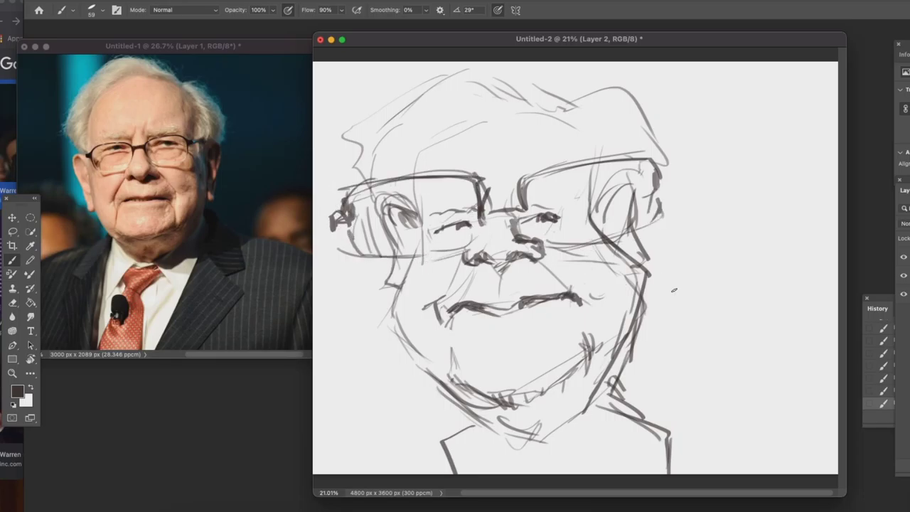
Add a new layer for the base colour and lower the opacity of the sketch
{"action": "left_click", "coordinate": [908, 293]}
{"action": "left_click", "coordinate": [908, 466]}
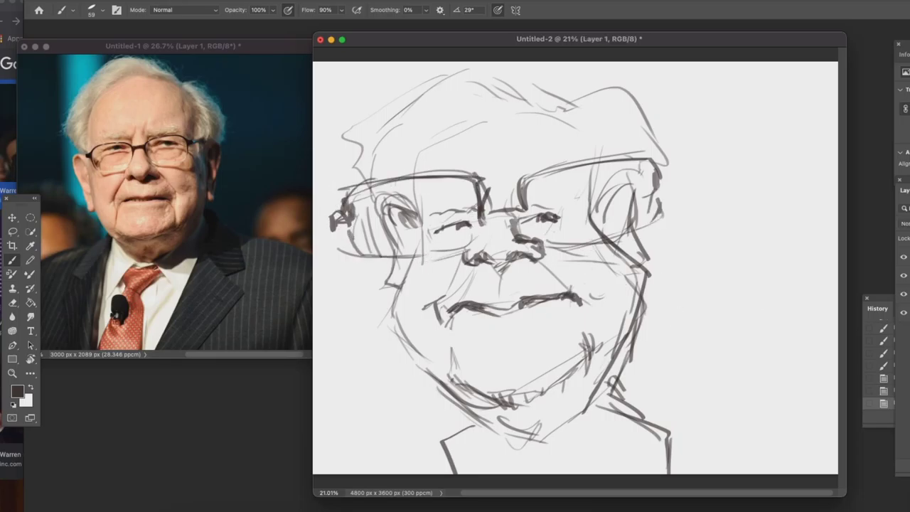
{"action": "key", "text": "alt+bracketright"}
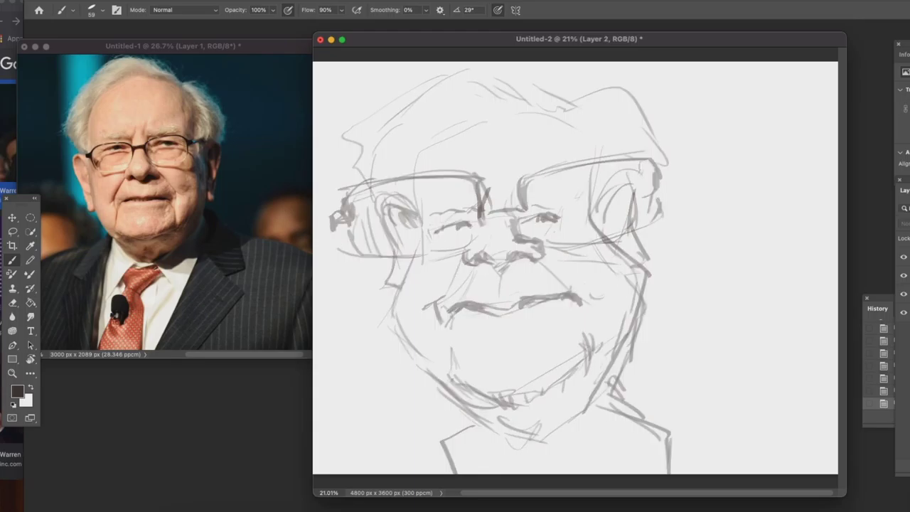
Fill a lassoed silhouette of the head, neck and shoulders with skin pink #f9d3ca, and deselect it
{"action": "left_click", "coordinate": [20, 395]}
{"action": "left_click_drag", "start_coordinate": [490, 262], "coordinate": [477, 180]}
{"action": "left_click_drag", "start_coordinate": [605, 315], "coordinate": [601, 302]}
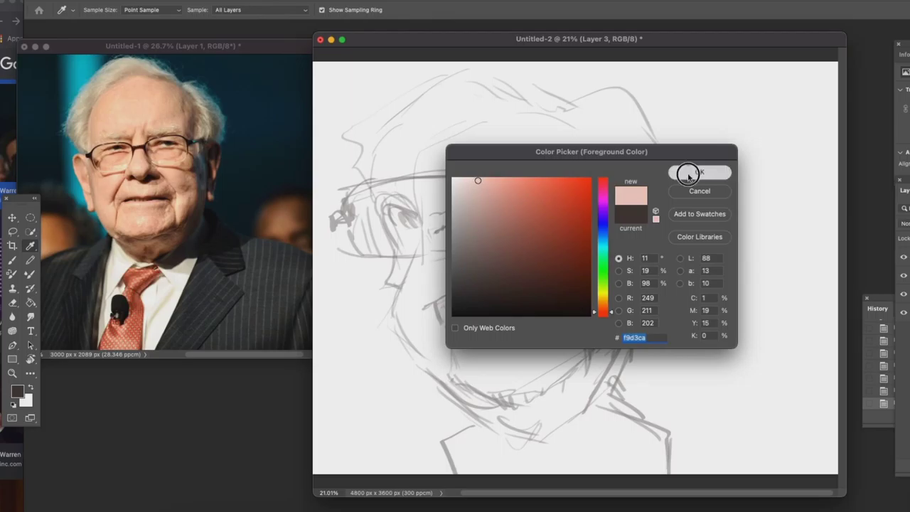
{"action": "left_click", "coordinate": [692, 173]}
{"action": "key", "text": "l"}
{"action": "mouse_move", "coordinate": [440, 442]}
{"action": "left_mouse_down"}
{"action": "mouse_move", "coordinate": [406, 329]}
{"action": "mouse_move", "coordinate": [393, 240]}
{"action": "mouse_move", "coordinate": [363, 170]}
{"action": "mouse_move", "coordinate": [468, 59]}
{"action": "mouse_move", "coordinate": [574, 97]}
{"action": "mouse_move", "coordinate": [668, 166]}
{"action": "mouse_move", "coordinate": [607, 393]}
{"action": "mouse_move", "coordinate": [670, 491]}
{"action": "mouse_move", "coordinate": [538, 479]}
{"action": "left_mouse_up"}
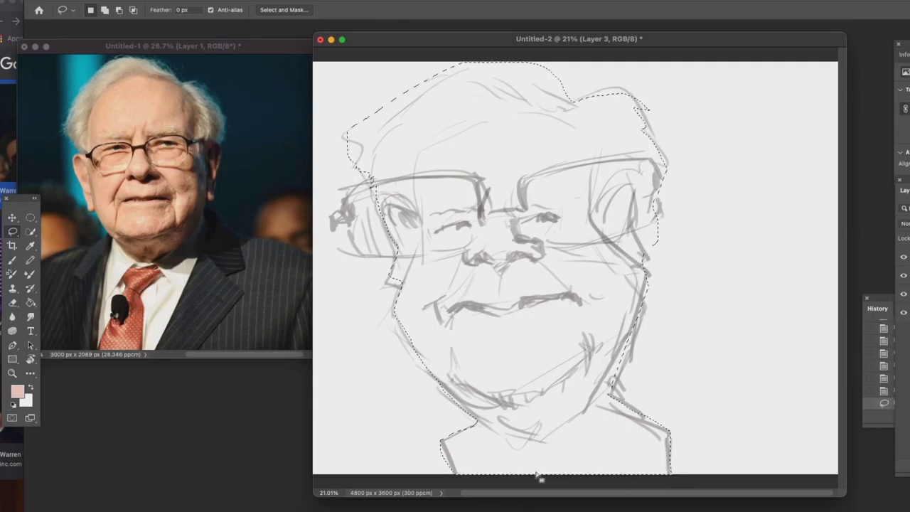
{"action": "key", "text": "g"}
{"action": "left_click", "coordinate": [544, 390]}
{"action": "key", "text": "b"}
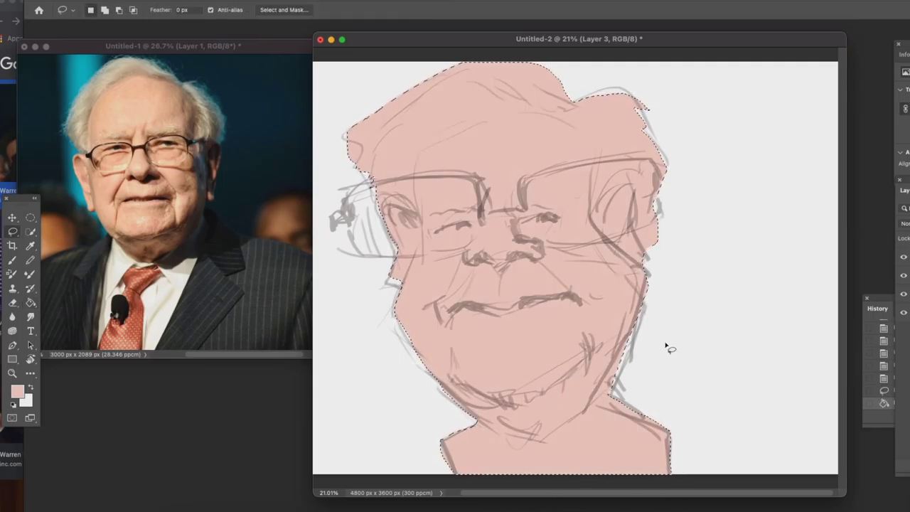
{"action": "key", "text": "super+d"}
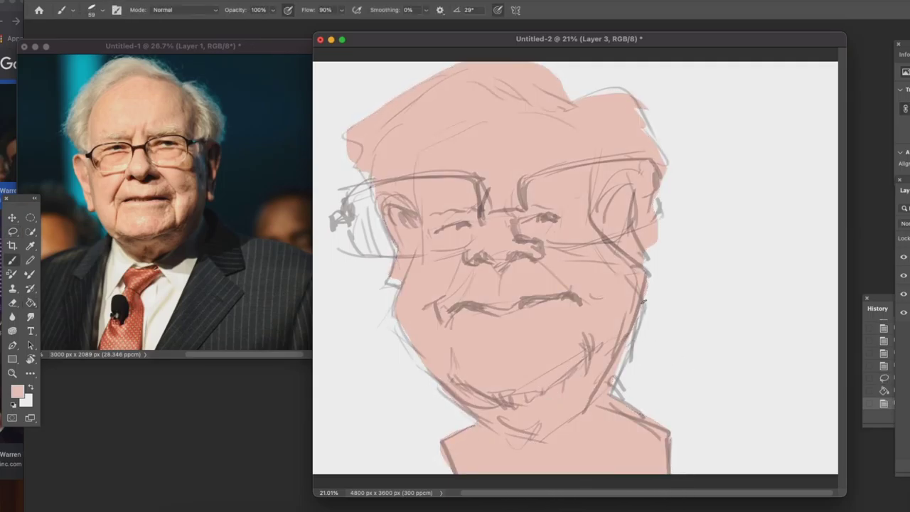
Touch up the edges of the pink base along the jaw, earlobe, neck and side hair with the brush
{"action": "left_click_drag", "start_coordinate": [641, 311], "coordinate": [624, 350]}
{"action": "left_click_drag", "start_coordinate": [644, 286], "coordinate": [643, 293]}
{"action": "left_click_drag", "start_coordinate": [392, 281], "coordinate": [401, 284]}
{"action": "left_click_drag", "start_coordinate": [401, 286], "coordinate": [404, 288]}
{"action": "left_click_drag", "start_coordinate": [403, 286], "coordinate": [406, 289]}
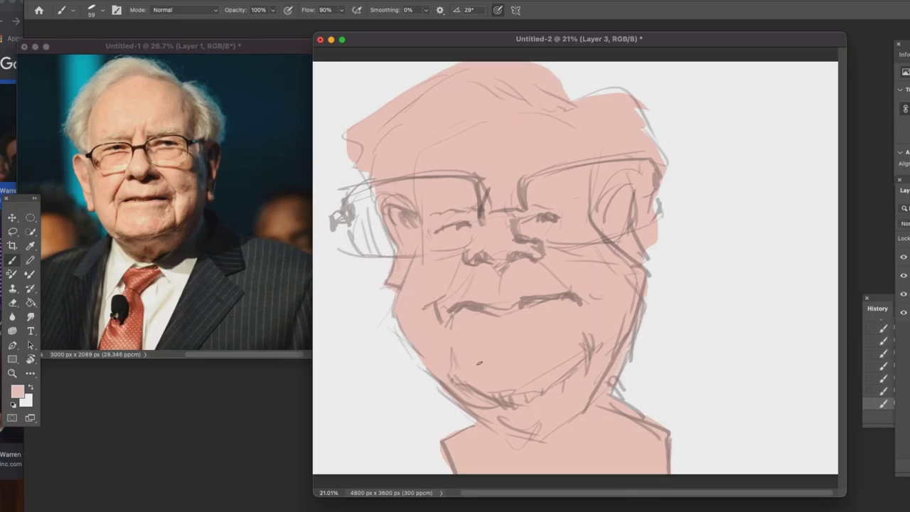
{"action": "left_click_drag", "start_coordinate": [612, 387], "coordinate": [642, 418]}
{"action": "left_click_drag", "start_coordinate": [354, 131], "coordinate": [390, 229]}
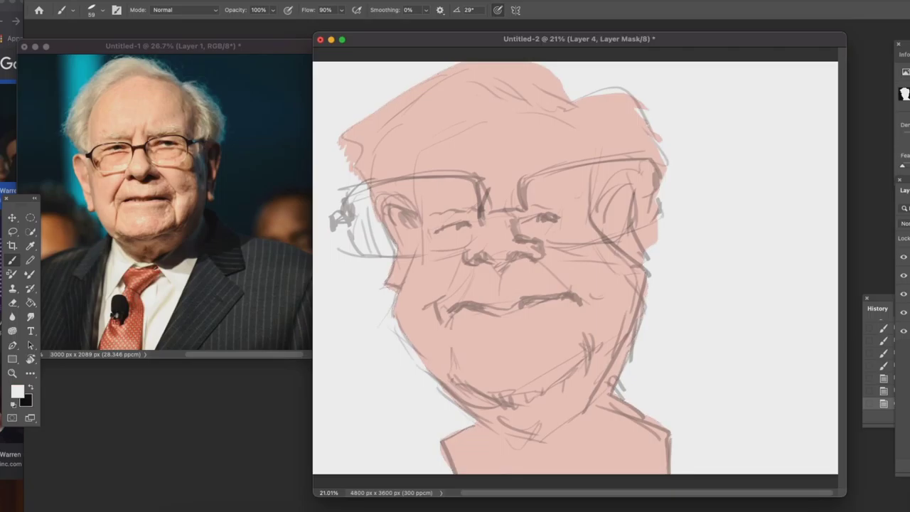
On the masked shading layer, choose a darker skin tone, enlarge the brush to 162 and begin shading under the chin
{"action": "left_click", "coordinate": [18, 392]}
{"action": "left_click", "coordinate": [483, 187]}
{"action": "left_click", "coordinate": [699, 172]}
{"action": "right_click", "coordinate": [583, 276]}
{"action": "left_click_drag", "start_coordinate": [467, 383], "coordinate": [506, 427]}
Pick a deeper skin tone and shade the underside of the chin and both sides of the jaw
{"action": "left_click", "coordinate": [18, 392]}
{"action": "left_click", "coordinate": [485, 200]}
{"action": "left_click", "coordinate": [699, 172]}
{"action": "mouse_move", "coordinate": [428, 364]}
{"action": "left_mouse_down"}
{"action": "mouse_move", "coordinate": [490, 420]}
{"action": "mouse_move", "coordinate": [579, 414]}
{"action": "mouse_move", "coordinate": [632, 309]}
{"action": "mouse_move", "coordinate": [530, 408]}
{"action": "mouse_move", "coordinate": [545, 399]}
{"action": "left_mouse_up"}
{"action": "left_click_drag", "start_coordinate": [595, 355], "coordinate": [584, 321]}
{"action": "left_click_drag", "start_coordinate": [441, 380], "coordinate": [475, 397]}
Shade the mouth, nostrils, eye sockets, temple and ear on the viewer's left with the darker skin tone
{"action": "mouse_move", "coordinate": [446, 377]}
{"action": "left_mouse_down"}
{"action": "mouse_move", "coordinate": [441, 342]}
{"action": "mouse_move", "coordinate": [519, 307]}
{"action": "left_mouse_up"}
{"action": "left_click_drag", "start_coordinate": [478, 259], "coordinate": [533, 256]}
{"action": "mouse_move", "coordinate": [532, 219]}
{"action": "left_mouse_down"}
{"action": "mouse_move", "coordinate": [568, 218]}
{"action": "mouse_move", "coordinate": [563, 185]}
{"action": "left_mouse_up"}
{"action": "mouse_move", "coordinate": [465, 217]}
{"action": "left_mouse_down"}
{"action": "mouse_move", "coordinate": [459, 205]}
{"action": "mouse_move", "coordinate": [434, 232]}
{"action": "mouse_move", "coordinate": [445, 198]}
{"action": "mouse_move", "coordinate": [426, 148]}
{"action": "left_mouse_up"}
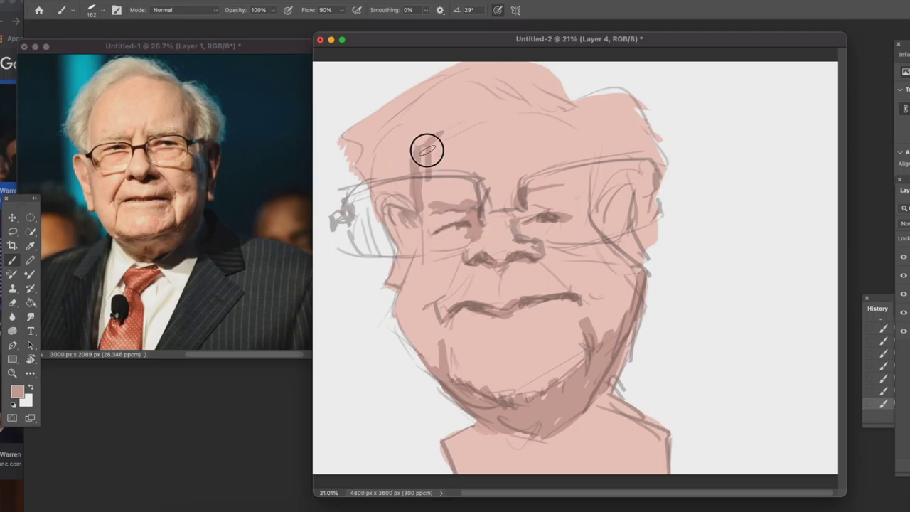
{"action": "left_click_drag", "start_coordinate": [390, 211], "coordinate": [406, 235]}
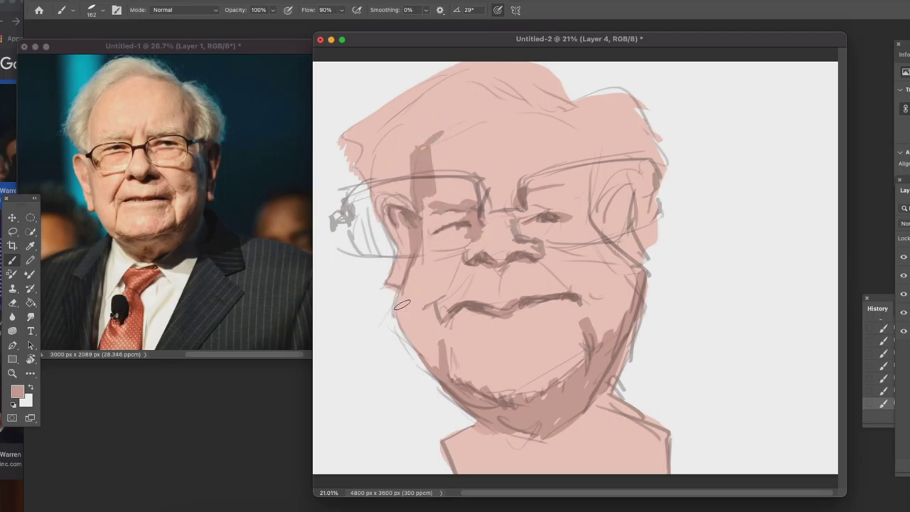
Shade below the mouth, the temple and brow on the viewer's right, and the hairline across the forehead
{"action": "mouse_move", "coordinate": [594, 227]}
{"action": "left_mouse_down"}
{"action": "mouse_move", "coordinate": [599, 249]}
{"action": "mouse_move", "coordinate": [635, 273]}
{"action": "left_mouse_up"}
{"action": "key", "text": "super+z"}
{"action": "left_click_drag", "start_coordinate": [547, 310], "coordinate": [565, 301]}
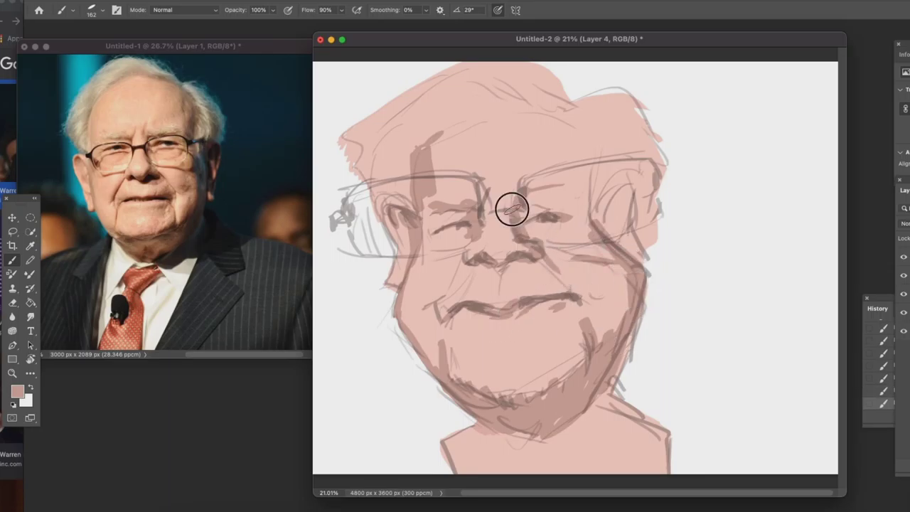
{"action": "left_click_drag", "start_coordinate": [588, 131], "coordinate": [584, 225]}
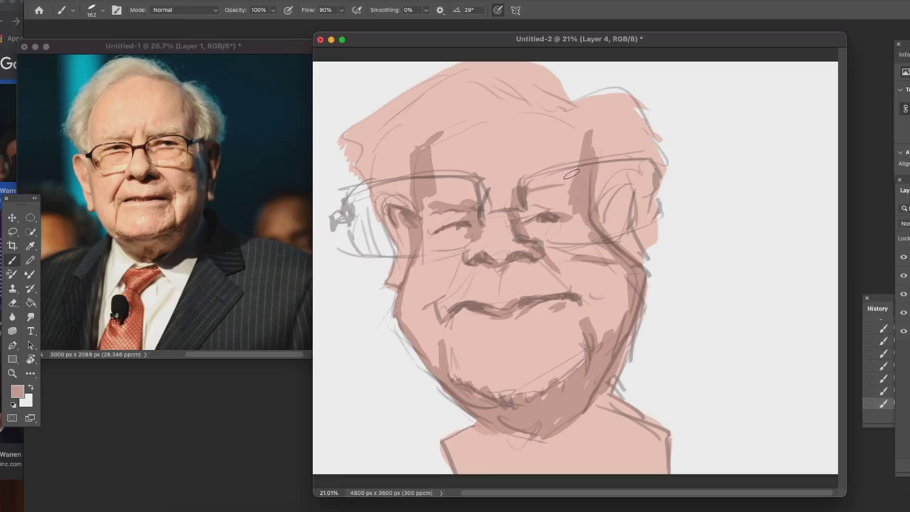
{"action": "left_click_drag", "start_coordinate": [531, 198], "coordinate": [569, 188]}
{"action": "mouse_move", "coordinate": [589, 137]}
{"action": "left_mouse_down"}
{"action": "mouse_move", "coordinate": [587, 145]}
{"action": "mouse_move", "coordinate": [562, 115]}
{"action": "left_mouse_up"}
{"action": "left_click_drag", "start_coordinate": [441, 134], "coordinate": [486, 99]}
Set the foreground colour to #59504e and paint the jacket on both shoulders
{"action": "left_click", "coordinate": [18, 391]}
{"action": "left_click", "coordinate": [468, 267]}
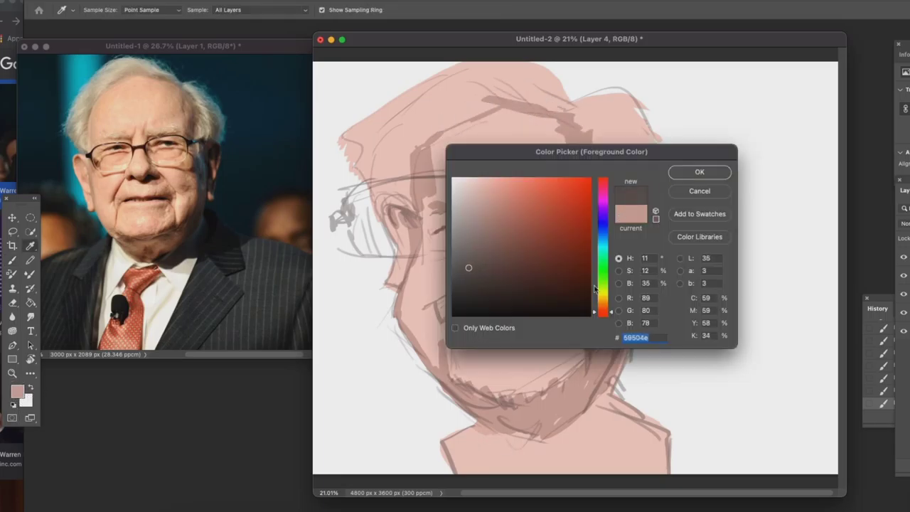
{"action": "key", "text": "Return"}
{"action": "mouse_move", "coordinate": [488, 475]}
{"action": "left_mouse_down"}
{"action": "mouse_move", "coordinate": [477, 422]}
{"action": "mouse_move", "coordinate": [450, 432]}
{"action": "mouse_move", "coordinate": [496, 423]}
{"action": "left_mouse_up"}
{"action": "mouse_move", "coordinate": [612, 382]}
{"action": "left_mouse_down"}
{"action": "mouse_move", "coordinate": [632, 493]}
{"action": "mouse_move", "coordinate": [640, 454]}
{"action": "mouse_move", "coordinate": [602, 438]}
{"action": "mouse_move", "coordinate": [584, 472]}
{"action": "left_mouse_up"}
Set the foreground colour to near-white and paint the shirt collar between the jacket sides
{"action": "left_click", "coordinate": [19, 390]}
{"action": "left_click_drag", "start_coordinate": [455, 209], "coordinate": [444, 172]}
{"action": "left_click", "coordinate": [688, 171]}
{"action": "mouse_move", "coordinate": [488, 435]}
{"action": "left_mouse_down"}
{"action": "mouse_move", "coordinate": [509, 472]}
{"action": "mouse_move", "coordinate": [536, 440]}
{"action": "mouse_move", "coordinate": [570, 438]}
{"action": "mouse_move", "coordinate": [519, 461]}
{"action": "mouse_move", "coordinate": [575, 452]}
{"action": "mouse_move", "coordinate": [526, 467]}
{"action": "mouse_move", "coordinate": [534, 445]}
{"action": "left_mouse_up"}
Try painting the tie below the collar in a reddish tone, and undo the strokes
{"action": "left_click", "coordinate": [18, 391]}
{"action": "left_click_drag", "start_coordinate": [497, 216], "coordinate": [505, 226]}
{"action": "left_click", "coordinate": [526, 188]}
{"action": "left_click", "coordinate": [691, 173]}
{"action": "left_click_drag", "start_coordinate": [525, 453], "coordinate": [544, 460]}
{"action": "mouse_move", "coordinate": [539, 454]}
{"action": "left_mouse_down"}
{"action": "mouse_move", "coordinate": [532, 463]}
{"action": "mouse_move", "coordinate": [547, 451]}
{"action": "mouse_move", "coordinate": [524, 462]}
{"action": "mouse_move", "coordinate": [560, 468]}
{"action": "left_mouse_up"}
{"action": "key", "text": "super+z"}
{"action": "key", "text": "super+z"}
Pick a softer salmon red as the foreground colour and paint the tie
{"action": "left_click", "coordinate": [18, 391]}
{"action": "left_click", "coordinate": [501, 183]}
{"action": "left_click", "coordinate": [691, 173]}
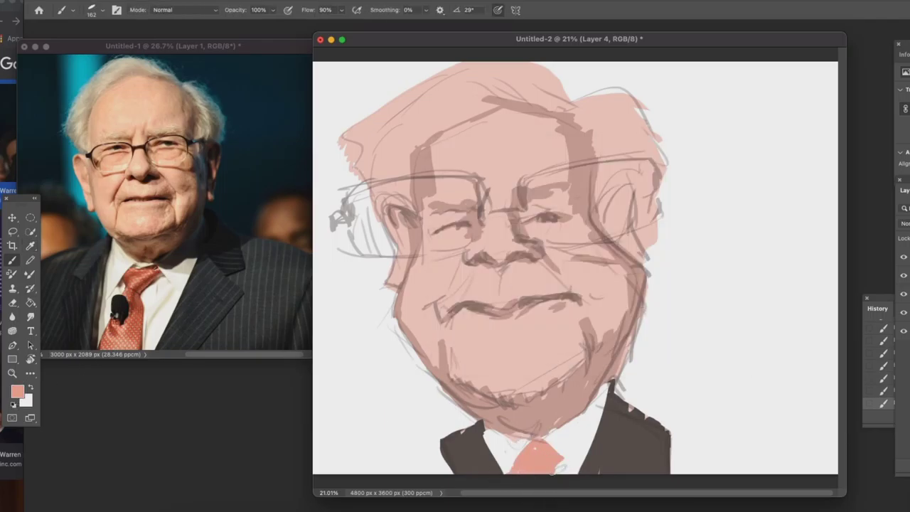
Try shading under the chin with a darker variation of the sampled skin tone, and undo the strokes
{"action": "key", "text": "super+z"}
{"action": "left_click", "coordinate": [581, 390], "text": "alt"}
{"action": "left_click", "coordinate": [18, 391]}
{"action": "left_click", "coordinate": [485, 236]}
{"action": "left_click", "coordinate": [691, 173]}
{"action": "mouse_move", "coordinate": [500, 427]}
{"action": "left_mouse_down"}
{"action": "mouse_move", "coordinate": [548, 427]}
{"action": "mouse_move", "coordinate": [590, 384]}
{"action": "left_mouse_up"}
{"action": "key", "text": "super+z"}
{"action": "key", "text": "super+z"}
{"action": "key", "text": "super+z"}
Set the foreground colour to a muted reddish brown and paint shadows under the chin, along the mouth and beneath the nose
{"action": "left_click", "coordinate": [18, 391]}
{"action": "left_click", "coordinate": [491, 224]}
{"action": "key", "text": "Return"}
{"action": "mouse_move", "coordinate": [462, 396]}
{"action": "left_mouse_down"}
{"action": "mouse_move", "coordinate": [481, 412]}
{"action": "mouse_move", "coordinate": [547, 420]}
{"action": "mouse_move", "coordinate": [538, 431]}
{"action": "mouse_move", "coordinate": [603, 374]}
{"action": "left_mouse_up"}
{"action": "mouse_move", "coordinate": [523, 402]}
{"action": "left_mouse_down"}
{"action": "mouse_move", "coordinate": [582, 368]}
{"action": "mouse_move", "coordinate": [583, 321]}
{"action": "left_mouse_up"}
{"action": "mouse_move", "coordinate": [442, 301]}
{"action": "left_mouse_down"}
{"action": "mouse_move", "coordinate": [474, 310]}
{"action": "mouse_move", "coordinate": [569, 297]}
{"action": "left_mouse_up"}
{"action": "left_click_drag", "start_coordinate": [466, 277], "coordinate": [481, 256]}
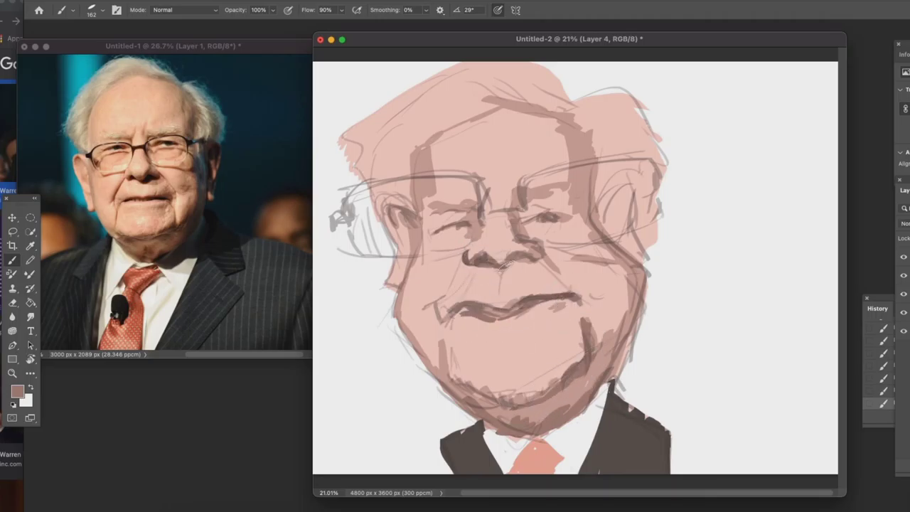
Paint the reddish-brown shadow tone over the eye, the temple and the ear on the shaded side of the face
{"action": "mouse_move", "coordinate": [528, 220]}
{"action": "left_mouse_down"}
{"action": "mouse_move", "coordinate": [538, 209]}
{"action": "mouse_move", "coordinate": [563, 217]}
{"action": "left_mouse_up"}
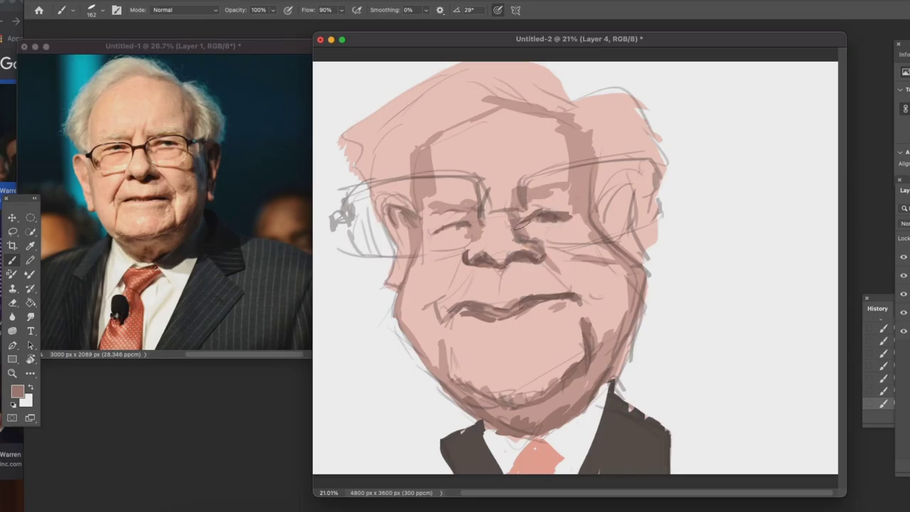
{"action": "mouse_move", "coordinate": [565, 163]}
{"action": "left_mouse_down"}
{"action": "mouse_move", "coordinate": [590, 217]}
{"action": "mouse_move", "coordinate": [617, 193]}
{"action": "mouse_move", "coordinate": [615, 227]}
{"action": "mouse_move", "coordinate": [627, 201]}
{"action": "mouse_move", "coordinate": [615, 218]}
{"action": "mouse_move", "coordinate": [619, 239]}
{"action": "mouse_move", "coordinate": [632, 240]}
{"action": "mouse_move", "coordinate": [625, 175]}
{"action": "left_mouse_up"}
{"action": "left_click_drag", "start_coordinate": [510, 174], "coordinate": [538, 214]}
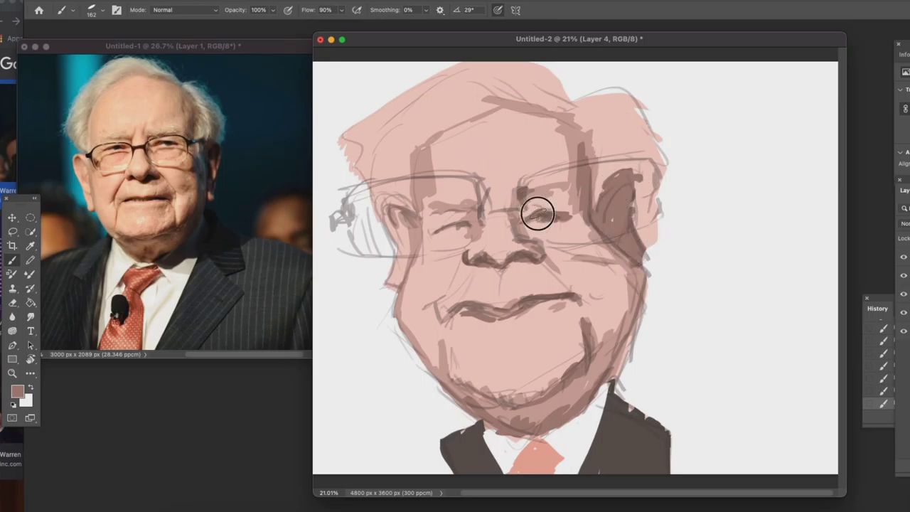
Reduce the brush size to 76 px and paint finer shadow lines at the other eye, the smile folds and the mouth
{"action": "right_click", "coordinate": [675, 164]}
{"action": "left_click_drag", "start_coordinate": [739, 171], "coordinate": [733, 171]}
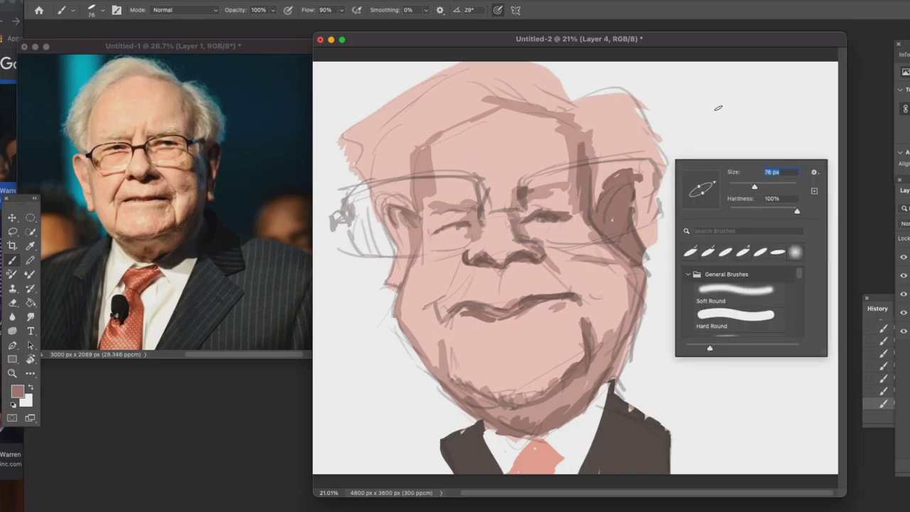
{"action": "mouse_move", "coordinate": [434, 233]}
{"action": "left_mouse_down"}
{"action": "mouse_move", "coordinate": [459, 220]}
{"action": "mouse_move", "coordinate": [475, 226]}
{"action": "mouse_move", "coordinate": [480, 204]}
{"action": "mouse_move", "coordinate": [514, 237]}
{"action": "left_mouse_up"}
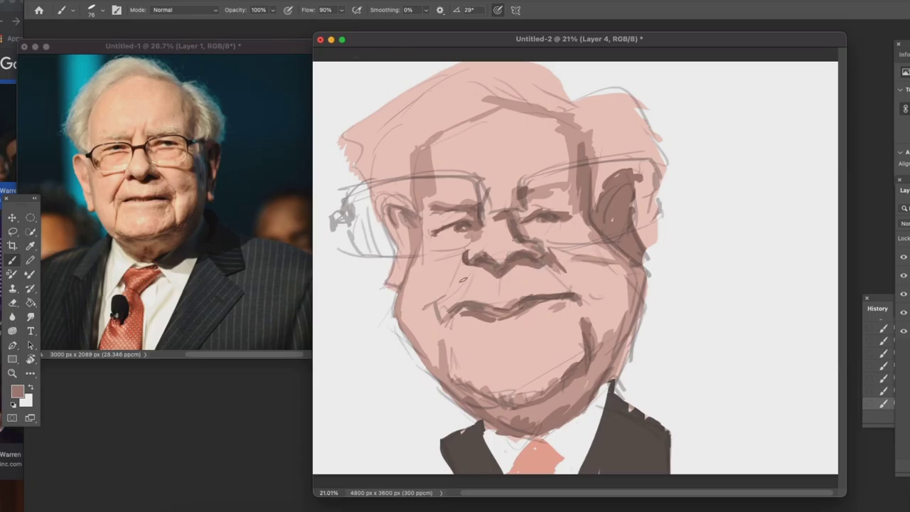
{"action": "left_click_drag", "start_coordinate": [437, 317], "coordinate": [456, 268]}
{"action": "left_click_drag", "start_coordinate": [458, 316], "coordinate": [509, 310]}
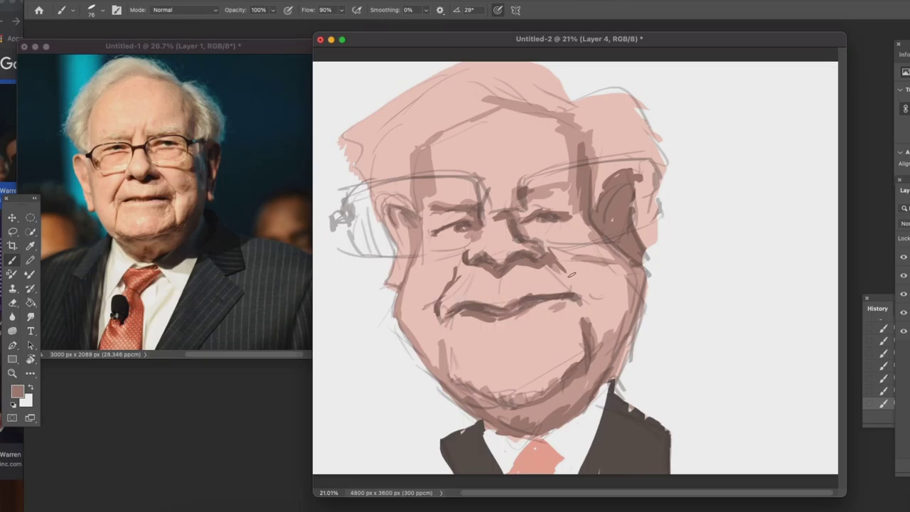
{"action": "key", "text": "super+z"}
{"action": "left_click_drag", "start_coordinate": [569, 283], "coordinate": [591, 294]}
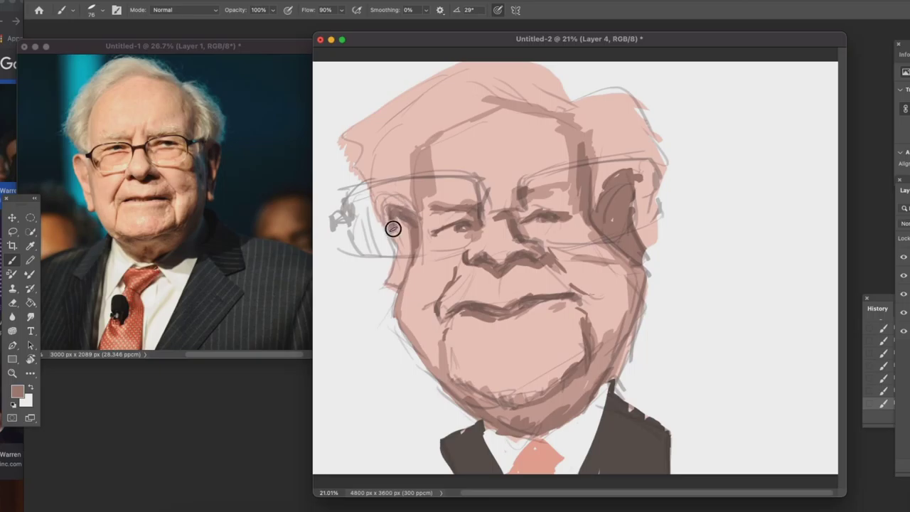
Set the foreground colour to beige #ebd6c2, enlarge the brush to 153 px and paint the hair over its pink base
{"action": "left_click", "coordinate": [17, 391]}
{"action": "left_click_drag", "start_coordinate": [487, 195], "coordinate": [482, 187]}
{"action": "left_click_drag", "start_coordinate": [601, 309], "coordinate": [596, 292]}
{"action": "left_click", "coordinate": [498, 180]}
{"action": "left_click", "coordinate": [477, 189]}
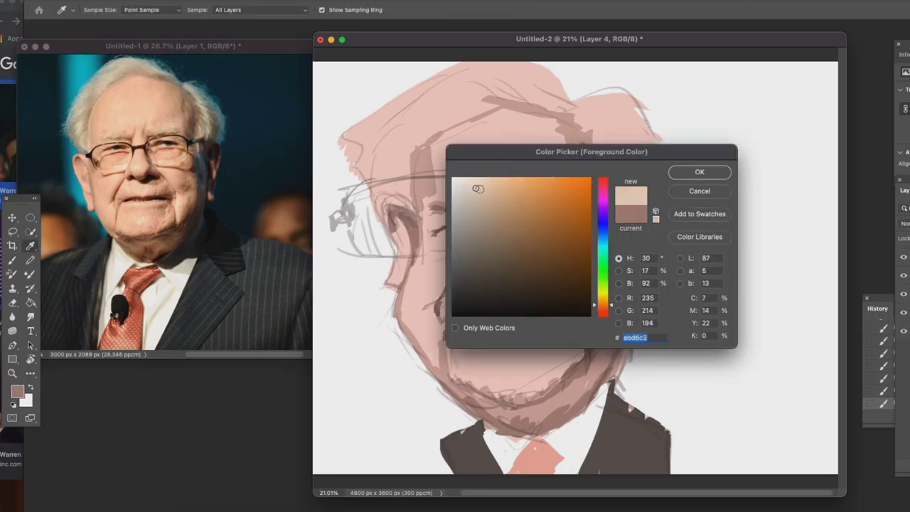
{"action": "key", "text": "Return"}
{"action": "right_click", "coordinate": [561, 69]}
{"action": "mouse_move", "coordinate": [554, 87]}
{"action": "left_mouse_down"}
{"action": "mouse_move", "coordinate": [493, 82]}
{"action": "mouse_move", "coordinate": [509, 90]}
{"action": "left_mouse_up"}
{"action": "mouse_move", "coordinate": [421, 148]}
{"action": "left_mouse_down"}
{"action": "mouse_move", "coordinate": [372, 169]}
{"action": "mouse_move", "coordinate": [385, 107]}
{"action": "mouse_move", "coordinate": [404, 105]}
{"action": "mouse_move", "coordinate": [398, 139]}
{"action": "mouse_move", "coordinate": [456, 108]}
{"action": "mouse_move", "coordinate": [457, 71]}
{"action": "mouse_move", "coordinate": [608, 100]}
{"action": "mouse_move", "coordinate": [582, 99]}
{"action": "mouse_move", "coordinate": [619, 132]}
{"action": "mouse_move", "coordinate": [649, 191]}
{"action": "mouse_move", "coordinate": [648, 228]}
{"action": "mouse_move", "coordinate": [653, 162]}
{"action": "mouse_move", "coordinate": [587, 89]}
{"action": "mouse_move", "coordinate": [598, 94]}
{"action": "mouse_move", "coordinate": [615, 172]}
{"action": "mouse_move", "coordinate": [625, 153]}
{"action": "left_mouse_up"}
{"action": "left_click", "coordinate": [17, 391]}
{"action": "key", "text": "Return"}
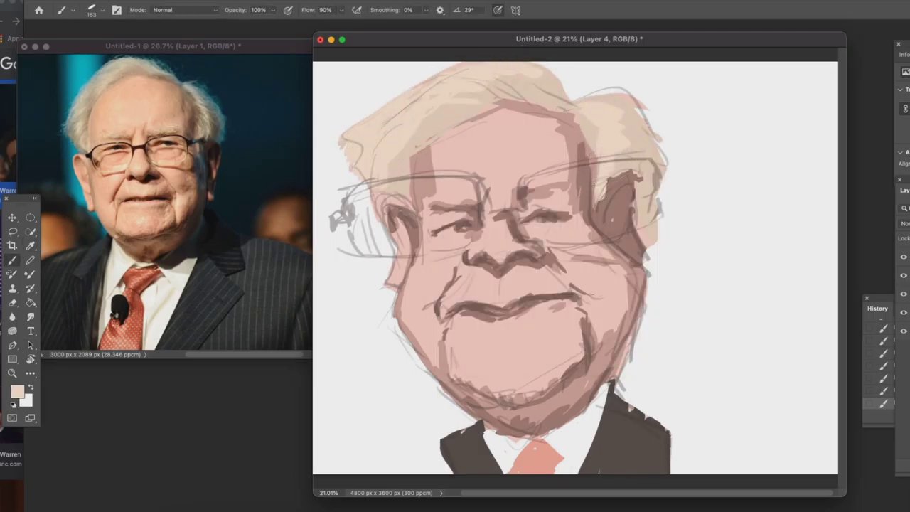
Add a new layer for the skin highlights
{"action": "left_click", "coordinate": [909, 330], "text": "super"}
{"action": "left_click", "coordinate": [909, 465]}
{"action": "left_click", "coordinate": [908, 275]}
Try a very pale pink for highlights on the forehead and between the eyebrows, and undo the strokes
{"action": "left_click", "coordinate": [435, 171], "text": "alt"}
{"action": "left_click", "coordinate": [17, 392]}
{"action": "left_click", "coordinate": [463, 180]}
{"action": "left_click", "coordinate": [755, 172]}
{"action": "left_click_drag", "start_coordinate": [447, 178], "coordinate": [447, 190]}
{"action": "key", "text": "super+z"}
{"action": "left_click_drag", "start_coordinate": [498, 178], "coordinate": [496, 196]}
{"action": "left_click_drag", "start_coordinate": [499, 186], "coordinate": [488, 207]}
{"action": "left_click_drag", "start_coordinate": [499, 200], "coordinate": [490, 210]}
{"action": "key", "text": "super+z"}
{"action": "key", "text": "super+z"}
{"action": "key", "text": "super+z"}
{"action": "key", "text": "super+z"}
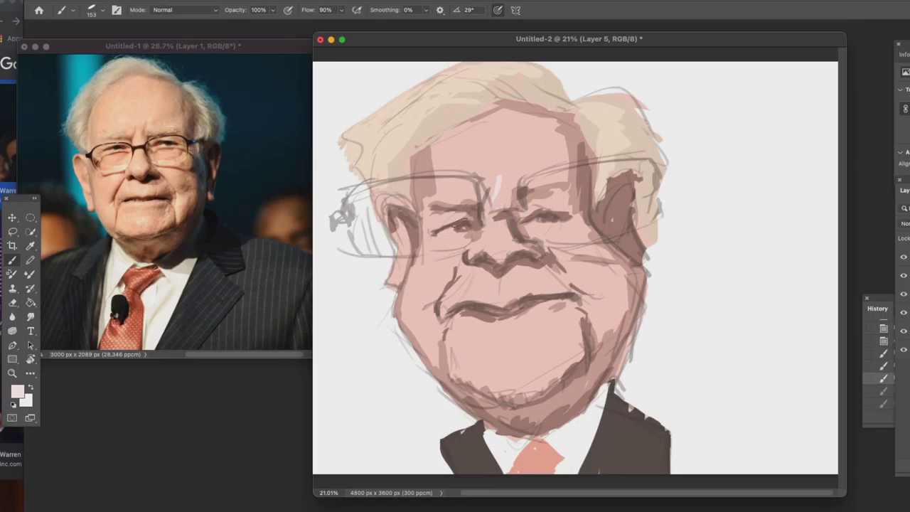
Set the foreground colour to a light pink and paint highlights on the forehead, nose, upper lip, chin and cheeks
{"action": "left_click", "coordinate": [18, 391]}
{"action": "left_click", "coordinate": [473, 181]}
{"action": "left_click", "coordinate": [699, 172]}
{"action": "mouse_move", "coordinate": [447, 162]}
{"action": "left_mouse_down"}
{"action": "mouse_move", "coordinate": [444, 172]}
{"action": "mouse_move", "coordinate": [474, 210]}
{"action": "left_mouse_up"}
{"action": "left_click_drag", "start_coordinate": [507, 186], "coordinate": [509, 199]}
{"action": "mouse_move", "coordinate": [494, 244]}
{"action": "left_mouse_down"}
{"action": "mouse_move", "coordinate": [502, 249]}
{"action": "mouse_move", "coordinate": [484, 255]}
{"action": "left_mouse_up"}
{"action": "left_click_drag", "start_coordinate": [474, 293], "coordinate": [513, 283]}
{"action": "mouse_move", "coordinate": [490, 348]}
{"action": "left_mouse_down"}
{"action": "mouse_move", "coordinate": [534, 360]}
{"action": "mouse_move", "coordinate": [545, 350]}
{"action": "left_mouse_up"}
{"action": "left_click_drag", "start_coordinate": [561, 246], "coordinate": [574, 248]}
{"action": "mouse_move", "coordinate": [608, 287]}
{"action": "left_mouse_down"}
{"action": "mouse_move", "coordinate": [599, 286]}
{"action": "mouse_move", "coordinate": [631, 294]}
{"action": "mouse_move", "coordinate": [618, 364]}
{"action": "left_mouse_up"}
Return to Layer 4, sample the ear's shadow tone and paint the shaded side of the face from the jaw to the temple
{"action": "left_click", "coordinate": [638, 287], "text": "super"}
{"action": "left_click", "coordinate": [638, 286], "text": "alt"}
{"action": "left_click", "coordinate": [596, 218], "text": "alt"}
{"action": "mouse_move", "coordinate": [637, 284]}
{"action": "left_mouse_down"}
{"action": "mouse_move", "coordinate": [606, 374]}
{"action": "mouse_move", "coordinate": [613, 377]}
{"action": "left_mouse_up"}
{"action": "mouse_move", "coordinate": [601, 344]}
{"action": "left_mouse_down"}
{"action": "mouse_move", "coordinate": [593, 373]}
{"action": "mouse_move", "coordinate": [618, 282]}
{"action": "left_mouse_up"}
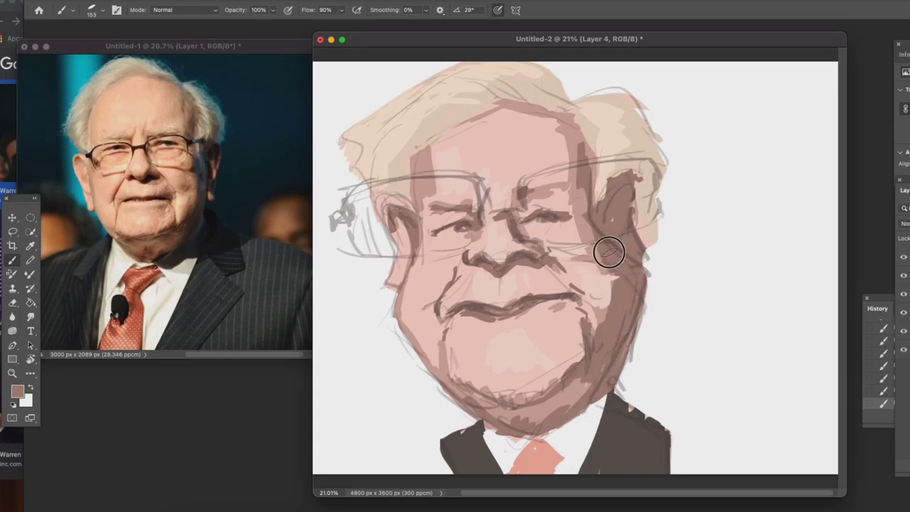
{"action": "left_click_drag", "start_coordinate": [594, 239], "coordinate": [584, 167]}
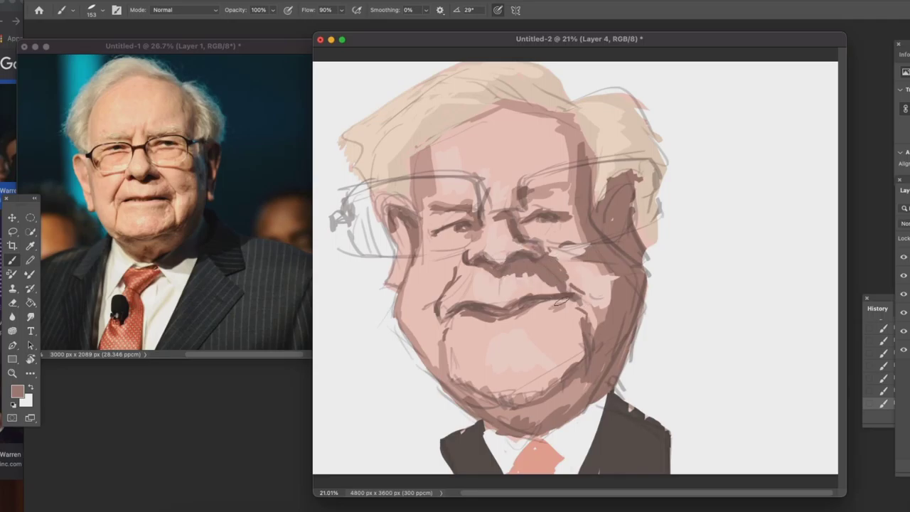
Extend the shadow tone below the lower lip, under the chin and up the opposite side of the face to the temple
{"action": "mouse_move", "coordinate": [534, 316]}
{"action": "left_mouse_down"}
{"action": "mouse_move", "coordinate": [566, 312]}
{"action": "mouse_move", "coordinate": [588, 341]}
{"action": "left_mouse_up"}
{"action": "mouse_move", "coordinate": [514, 407]}
{"action": "left_mouse_down"}
{"action": "mouse_move", "coordinate": [548, 392]}
{"action": "mouse_move", "coordinate": [555, 406]}
{"action": "left_mouse_up"}
{"action": "mouse_move", "coordinate": [476, 390]}
{"action": "left_mouse_down"}
{"action": "mouse_move", "coordinate": [492, 415]}
{"action": "mouse_move", "coordinate": [488, 398]}
{"action": "mouse_move", "coordinate": [578, 406]}
{"action": "left_mouse_up"}
{"action": "left_click_drag", "start_coordinate": [427, 253], "coordinate": [409, 145]}
Sample the hair colour, darken it to a greyish brown and paint shadows along the hairline, crown and side hair
{"action": "left_click", "coordinate": [447, 122], "text": "alt"}
{"action": "left_click", "coordinate": [17, 390]}
{"action": "left_click", "coordinate": [481, 215]}
{"action": "left_click", "coordinate": [755, 171]}
{"action": "left_click_drag", "start_coordinate": [416, 145], "coordinate": [467, 108]}
{"action": "mouse_move", "coordinate": [502, 88]}
{"action": "left_mouse_down"}
{"action": "mouse_move", "coordinate": [553, 102]}
{"action": "mouse_move", "coordinate": [566, 96]}
{"action": "left_mouse_up"}
{"action": "mouse_move", "coordinate": [588, 143]}
{"action": "left_mouse_down"}
{"action": "mouse_move", "coordinate": [591, 133]}
{"action": "mouse_move", "coordinate": [607, 246]}
{"action": "left_mouse_up"}
Set the foreground colour to a darker brown based on the chin shadow and deepen the jawline, mouth line and nostrils
{"action": "left_click", "coordinate": [574, 389], "text": "alt"}
{"action": "left_click", "coordinate": [18, 391]}
{"action": "left_click", "coordinate": [701, 170]}
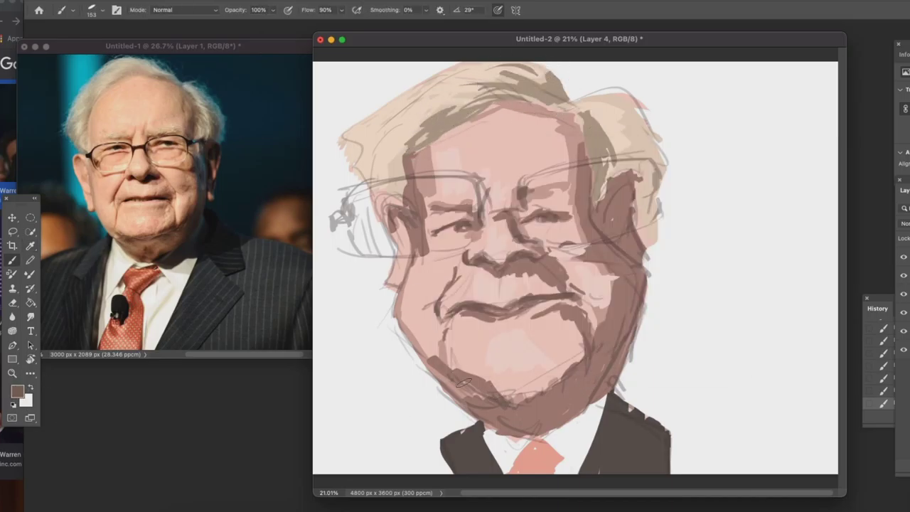
{"action": "mouse_move", "coordinate": [464, 385]}
{"action": "left_mouse_down"}
{"action": "mouse_move", "coordinate": [516, 408]}
{"action": "mouse_move", "coordinate": [593, 352]}
{"action": "left_mouse_up"}
{"action": "left_click_drag", "start_coordinate": [522, 303], "coordinate": [571, 297]}
{"action": "left_click_drag", "start_coordinate": [500, 268], "coordinate": [541, 257]}
{"action": "left_click_drag", "start_coordinate": [471, 259], "coordinate": [491, 266]}
Deepen the eyes, eyebrows and shaded edge from ear to neck with the dark brown, and add a dark accent to the tie
{"action": "left_click_drag", "start_coordinate": [531, 219], "coordinate": [555, 216]}
{"action": "left_click_drag", "start_coordinate": [460, 209], "coordinate": [461, 206]}
{"action": "mouse_move", "coordinate": [605, 202]}
{"action": "left_mouse_down"}
{"action": "mouse_move", "coordinate": [624, 185]}
{"action": "mouse_move", "coordinate": [609, 238]}
{"action": "mouse_move", "coordinate": [630, 272]}
{"action": "mouse_move", "coordinate": [620, 354]}
{"action": "mouse_move", "coordinate": [629, 326]}
{"action": "mouse_move", "coordinate": [584, 370]}
{"action": "mouse_move", "coordinate": [599, 397]}
{"action": "mouse_move", "coordinate": [579, 399]}
{"action": "mouse_move", "coordinate": [551, 398]}
{"action": "left_mouse_up"}
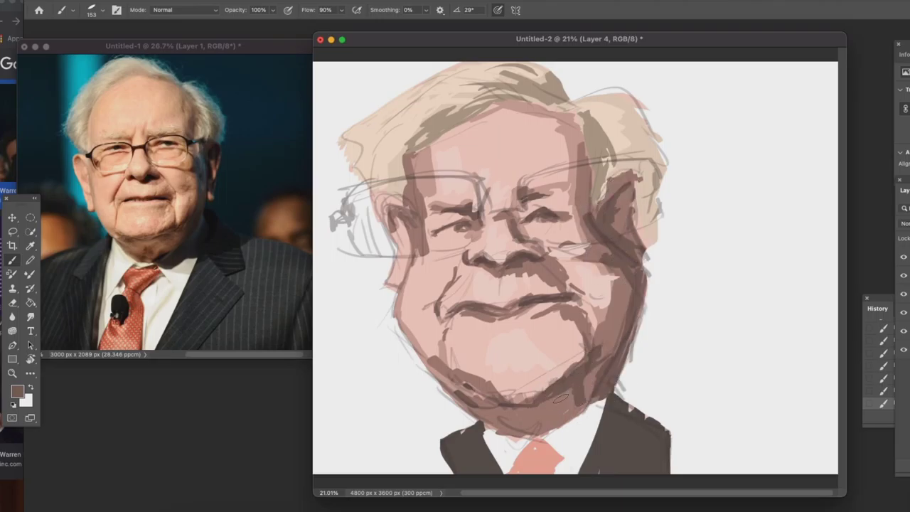
{"action": "left_click_drag", "start_coordinate": [543, 446], "coordinate": [551, 454]}
{"action": "key", "text": "super+z"}
{"action": "key", "text": "super+z"}
{"action": "mouse_move", "coordinate": [597, 391]}
{"action": "left_mouse_down"}
{"action": "mouse_move", "coordinate": [602, 385]}
{"action": "mouse_move", "coordinate": [579, 408]}
{"action": "left_mouse_up"}
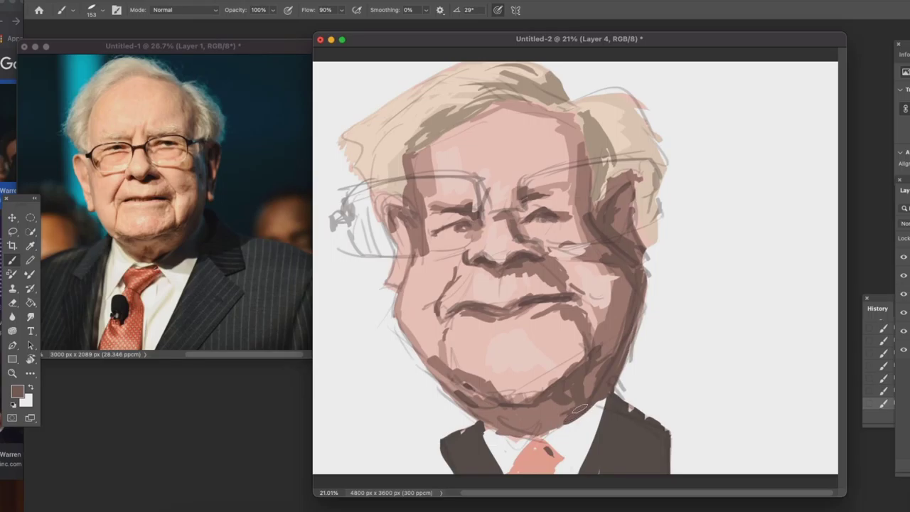
Erase the highlight on the shaded cheek and retouch the facial highlights with light pink sampled from the chin, undoing stray strokes
{"action": "left_click", "coordinate": [492, 361], "text": "alt"}
{"action": "key", "text": "e"}
{"action": "left_click_drag", "start_coordinate": [611, 267], "coordinate": [599, 307]}
{"action": "key", "text": "b"}
{"action": "left_click_drag", "start_coordinate": [577, 276], "coordinate": [561, 268]}
{"action": "mouse_move", "coordinate": [431, 273]}
{"action": "left_mouse_down"}
{"action": "mouse_move", "coordinate": [452, 267]}
{"action": "mouse_move", "coordinate": [442, 269]}
{"action": "left_mouse_up"}
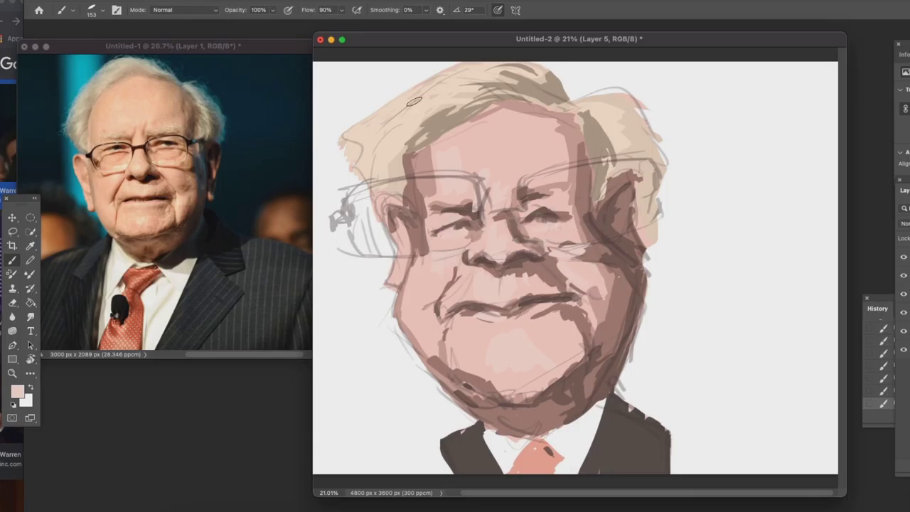
{"action": "key", "text": "super+z"}
{"action": "key", "text": "super+z"}
Set the foreground colour to a paler pink and paint bright highlights on the forehead, nose, lips and chin, plus lighter strokes on the ear
{"action": "left_click", "coordinate": [18, 391]}
{"action": "left_click", "coordinate": [464, 177]}
{"action": "left_click", "coordinate": [699, 171]}
{"action": "left_click_drag", "start_coordinate": [447, 167], "coordinate": [456, 142]}
{"action": "mouse_move", "coordinate": [439, 162]}
{"action": "left_mouse_down"}
{"action": "mouse_move", "coordinate": [496, 147]}
{"action": "mouse_move", "coordinate": [455, 140]}
{"action": "mouse_move", "coordinate": [439, 160]}
{"action": "left_mouse_up"}
{"action": "key", "text": "super+z"}
{"action": "key", "text": "super+z"}
{"action": "left_click_drag", "start_coordinate": [492, 190], "coordinate": [503, 209]}
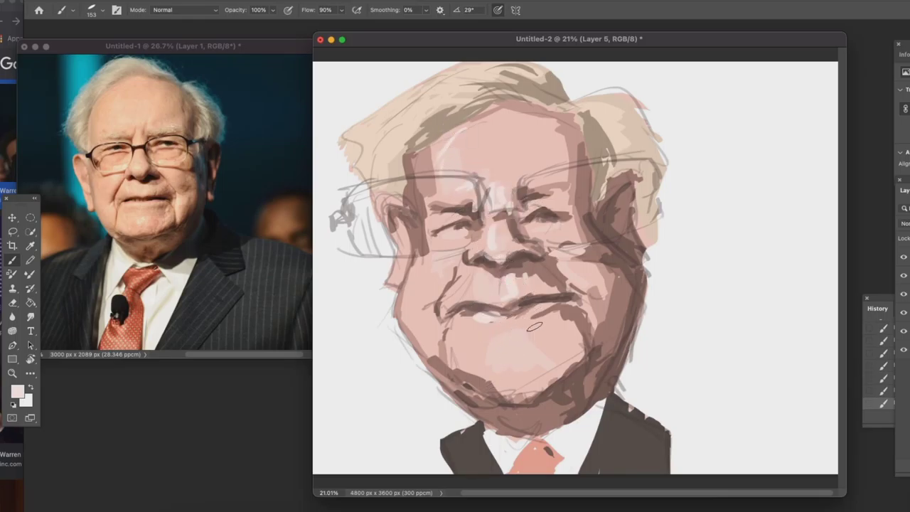
{"action": "left_click", "coordinate": [507, 349]}
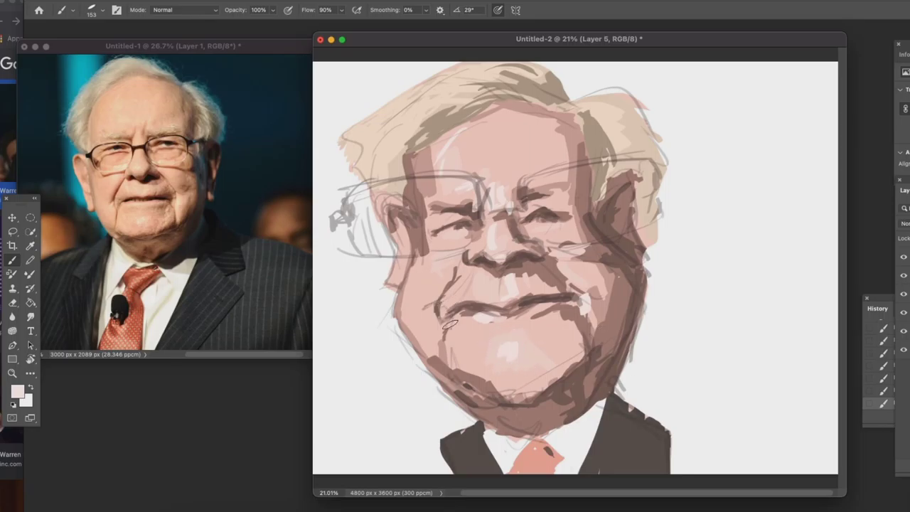
{"action": "mouse_move", "coordinate": [624, 154]}
{"action": "left_mouse_down"}
{"action": "mouse_move", "coordinate": [624, 291]}
{"action": "mouse_move", "coordinate": [611, 247]}
{"action": "mouse_move", "coordinate": [650, 269]}
{"action": "left_mouse_up"}
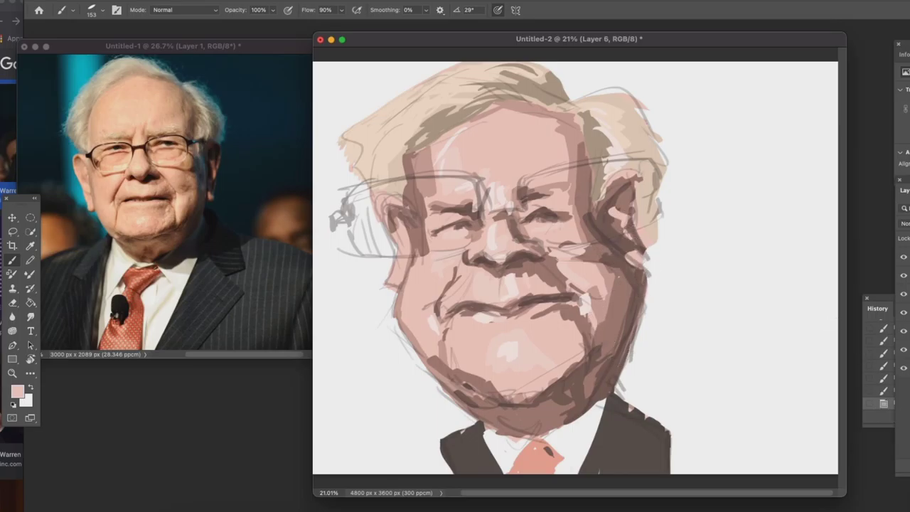
Try adding a layer mask to Layer 6 and painting a light edge on the hair, and undo both
{"action": "left_click", "coordinate": [909, 312], "text": "super"}
{"action": "left_click", "coordinate": [909, 467]}
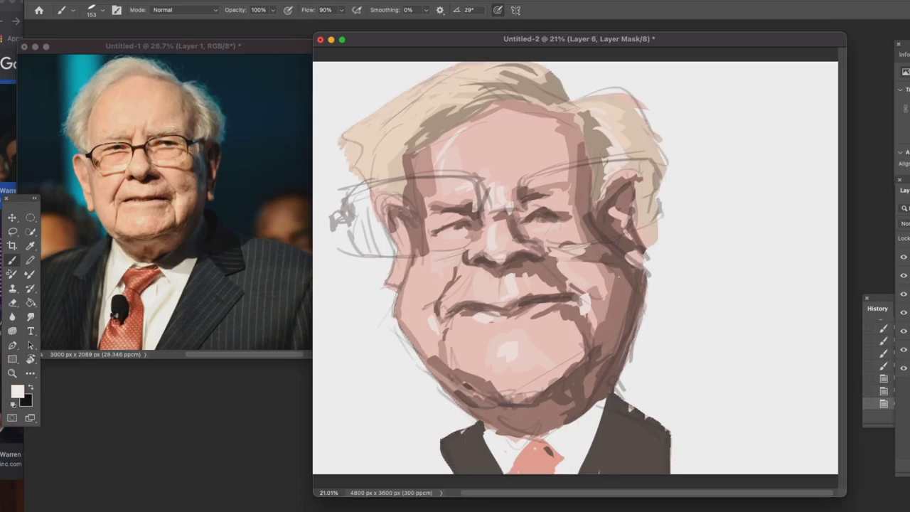
{"action": "left_click", "coordinate": [19, 391]}
{"action": "mouse_move", "coordinate": [602, 250]}
{"action": "left_mouse_down"}
{"action": "mouse_move", "coordinate": [604, 260]}
{"action": "mouse_move", "coordinate": [605, 236]}
{"action": "left_mouse_up"}
{"action": "left_click", "coordinate": [474, 186]}
{"action": "left_click", "coordinate": [606, 240]}
{"action": "left_click", "coordinate": [699, 171]}
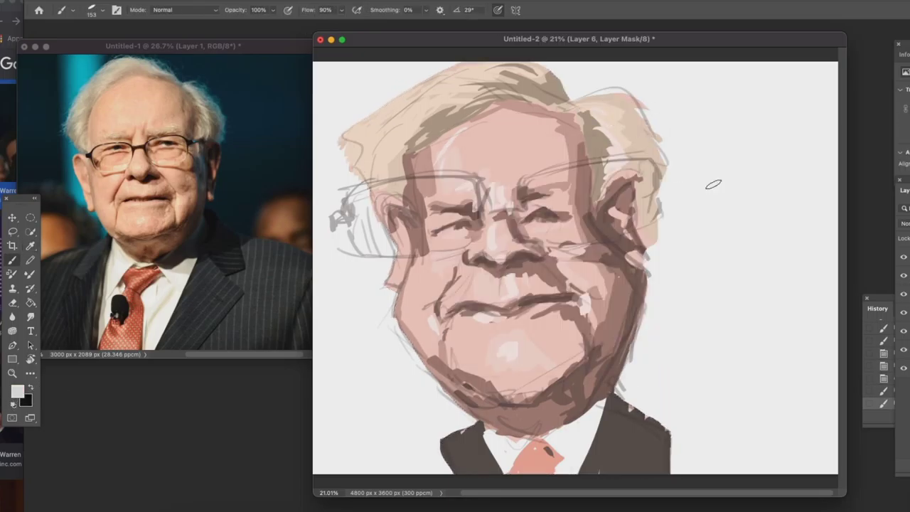
{"action": "left_click", "coordinate": [908, 312]}
{"action": "left_click_drag", "start_coordinate": [648, 125], "coordinate": [661, 150]}
{"action": "key", "text": "super+z"}
{"action": "key", "text": "super+z"}
{"action": "key", "text": "super+z"}
{"action": "key", "text": "super+z"}
Prepare Layer 6 for the rim light and set the foreground colour to a light turquoise
{"action": "left_click", "coordinate": [908, 466]}
{"action": "left_click", "coordinate": [908, 312]}
{"action": "left_click", "coordinate": [19, 391]}
{"action": "left_click", "coordinate": [604, 255]}
{"action": "left_click", "coordinate": [491, 179]}
{"action": "left_click_drag", "start_coordinate": [491, 180], "coordinate": [493, 198]}
{"action": "left_click", "coordinate": [604, 249]}
{"action": "left_click", "coordinate": [488, 183]}
{"action": "left_click", "coordinate": [685, 172]}
Paint a turquoise rim light along the outer edges of the hair on Layer 6
{"action": "key", "text": "k"}
{"action": "mouse_move", "coordinate": [583, 98]}
{"action": "left_mouse_down"}
{"action": "mouse_move", "coordinate": [619, 108]}
{"action": "mouse_move", "coordinate": [619, 95]}
{"action": "left_mouse_up"}
{"action": "key", "text": "super+z"}
{"action": "key", "text": "b"}
{"action": "left_click_drag", "start_coordinate": [587, 100], "coordinate": [629, 97]}
{"action": "mouse_move", "coordinate": [600, 98]}
{"action": "left_mouse_down"}
{"action": "mouse_move", "coordinate": [632, 100]}
{"action": "mouse_move", "coordinate": [637, 124]}
{"action": "left_mouse_up"}
{"action": "left_click_drag", "start_coordinate": [367, 122], "coordinate": [421, 90]}
{"action": "mouse_move", "coordinate": [404, 100]}
{"action": "left_mouse_down"}
{"action": "mouse_move", "coordinate": [432, 84]}
{"action": "mouse_move", "coordinate": [546, 70]}
{"action": "left_mouse_up"}
Paint the turquoise rim light along the ears, cheeks and shoulders, and set Layer 6's blend mode to Overlay
{"action": "mouse_move", "coordinate": [596, 213]}
{"action": "left_mouse_down"}
{"action": "mouse_move", "coordinate": [636, 267]}
{"action": "mouse_move", "coordinate": [625, 364]}
{"action": "left_mouse_up"}
{"action": "left_click_drag", "start_coordinate": [409, 213], "coordinate": [416, 245]}
{"action": "left_click_drag", "start_coordinate": [406, 277], "coordinate": [395, 317]}
{"action": "left_click_drag", "start_coordinate": [609, 391], "coordinate": [667, 429]}
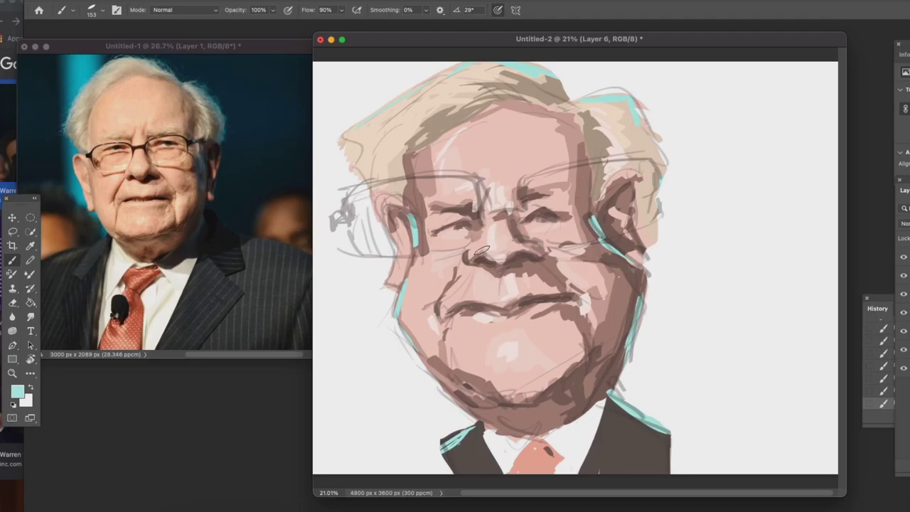
{"action": "left_click", "coordinate": [906, 224]}
{"action": "left_click", "coordinate": [906, 365]}
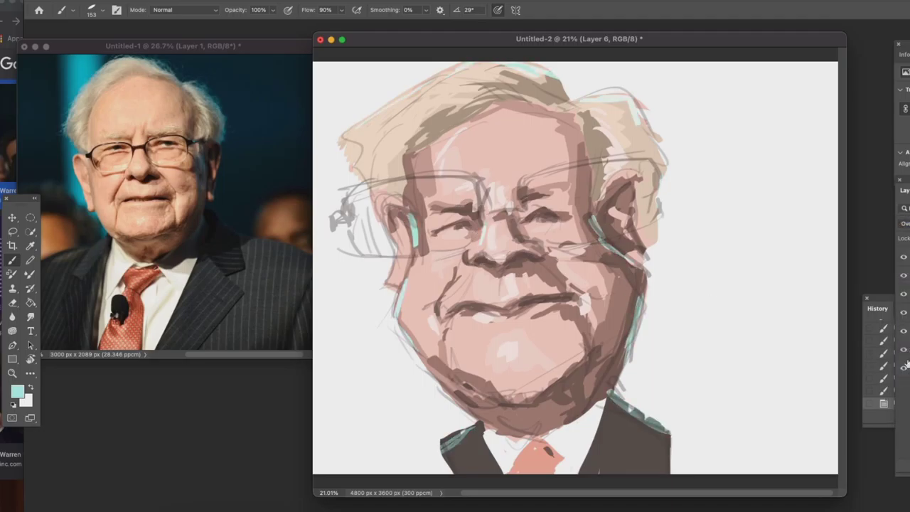
Sample near-white from the background, set the brush to 65 px and paint the whites of both eyes, hiding the rough facial sketch layer
{"action": "left_click", "coordinate": [904, 351]}
{"action": "left_click", "coordinate": [698, 211], "text": "alt"}
{"action": "right_click", "coordinate": [698, 211]}
{"action": "left_click_drag", "start_coordinate": [813, 210], "coordinate": [798, 210]}
{"action": "key", "text": "Return"}
{"action": "left_click_drag", "start_coordinate": [534, 220], "coordinate": [557, 216]}
{"action": "left_click", "coordinate": [904, 275]}
{"action": "left_click_drag", "start_coordinate": [464, 225], "coordinate": [451, 228]}
{"action": "left_click", "coordinate": [450, 228]}
{"action": "left_click", "coordinate": [458, 227]}
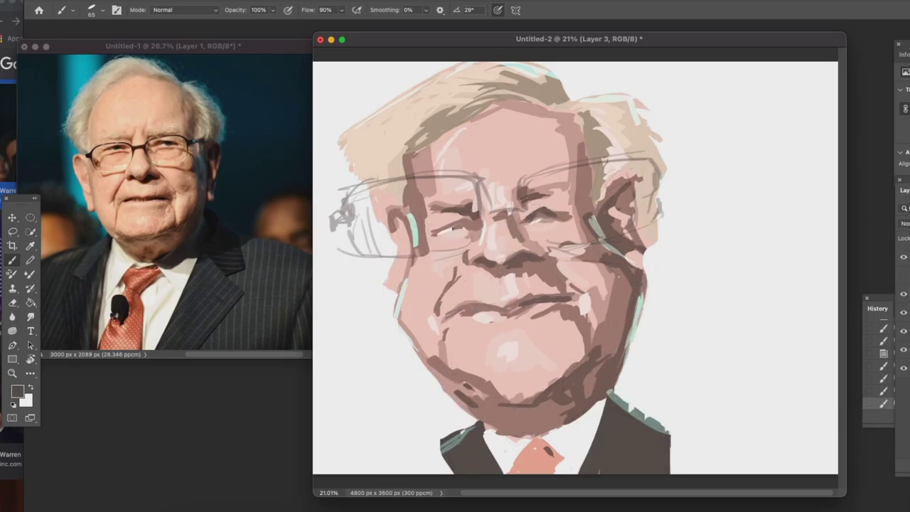
Define the eyelids and pupils with dark brown, and darken the nostrils and mouth line
{"action": "left_click_drag", "start_coordinate": [442, 231], "coordinate": [472, 225]}
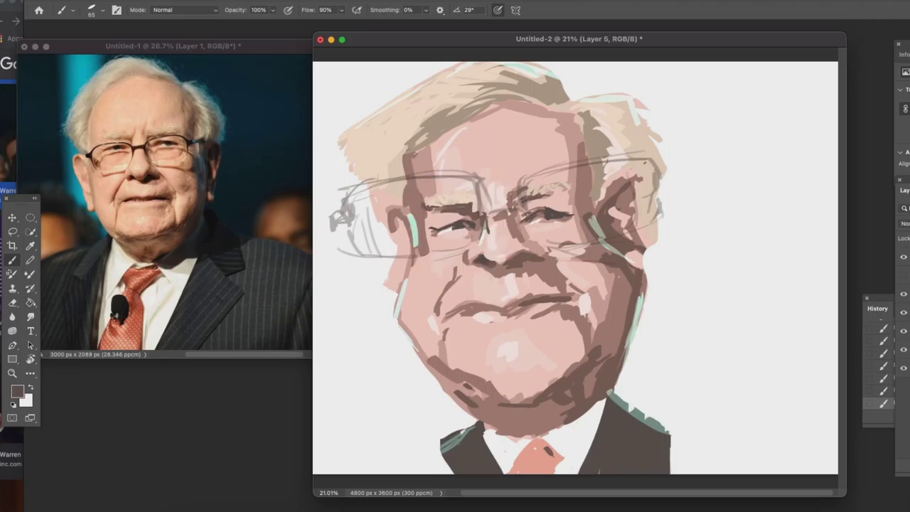
{"action": "mouse_move", "coordinate": [519, 256]}
{"action": "left_mouse_down"}
{"action": "mouse_move", "coordinate": [533, 258]}
{"action": "mouse_move", "coordinate": [511, 273]}
{"action": "mouse_move", "coordinate": [517, 263]}
{"action": "left_mouse_up"}
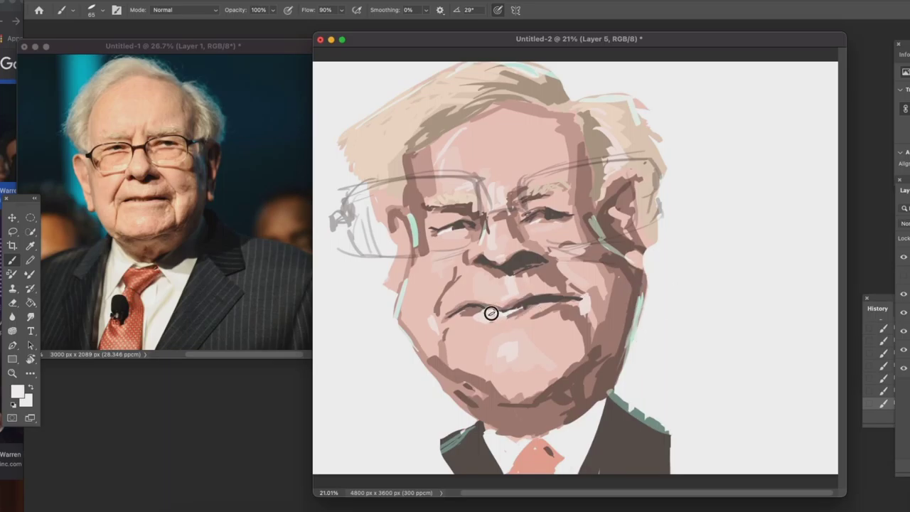
Paint white teeth along the mouth opening and separate them with thin strokes of sampled brown, using a 38 px brush
{"action": "left_click", "coordinate": [498, 187]}
{"action": "key", "text": "Return"}
{"action": "left_click_drag", "start_coordinate": [469, 311], "coordinate": [500, 317]}
{"action": "left_click", "coordinate": [494, 297], "text": "alt"}
{"action": "left_click", "coordinate": [494, 312], "text": "alt"}
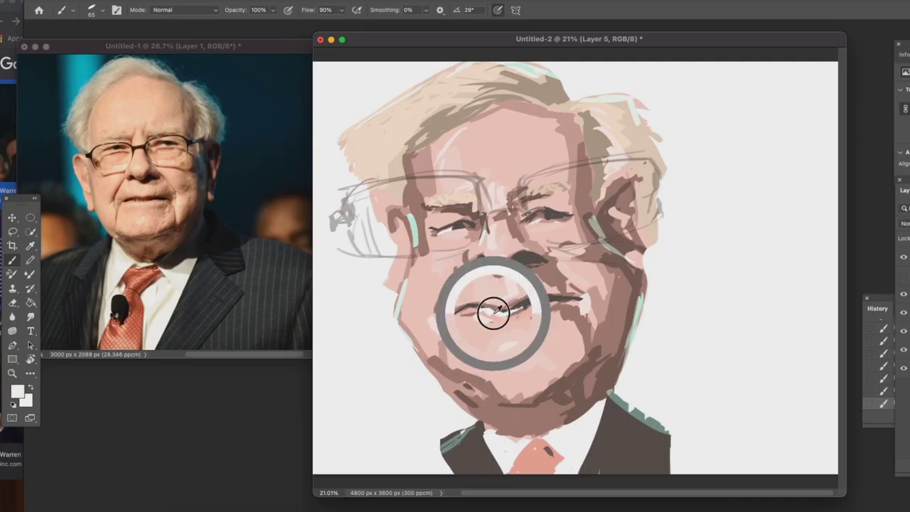
{"action": "right_click", "coordinate": [662, 283]}
{"action": "left_click_drag", "start_coordinate": [479, 309], "coordinate": [493, 314]}
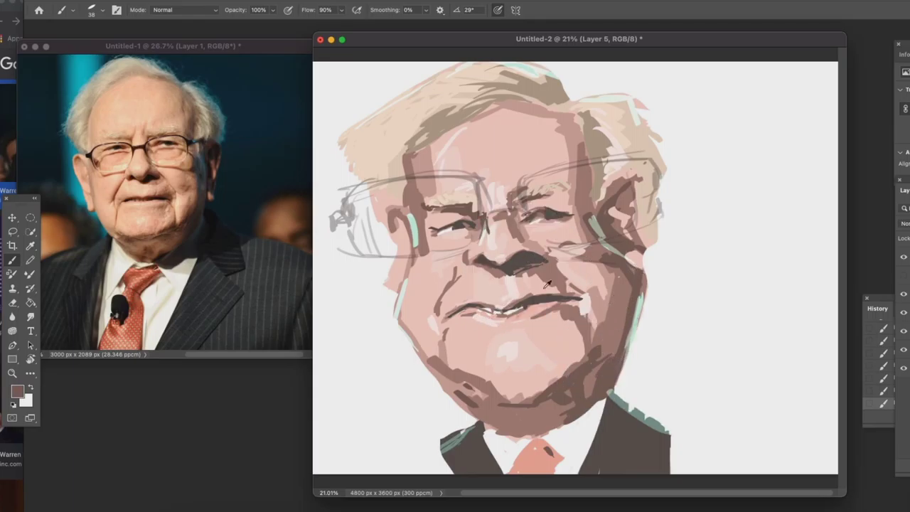
Set the brush to 99 px and paint dark brown shadows along the jawline and under the chin
{"action": "right_click", "coordinate": [784, 290]}
{"action": "key", "text": "Return"}
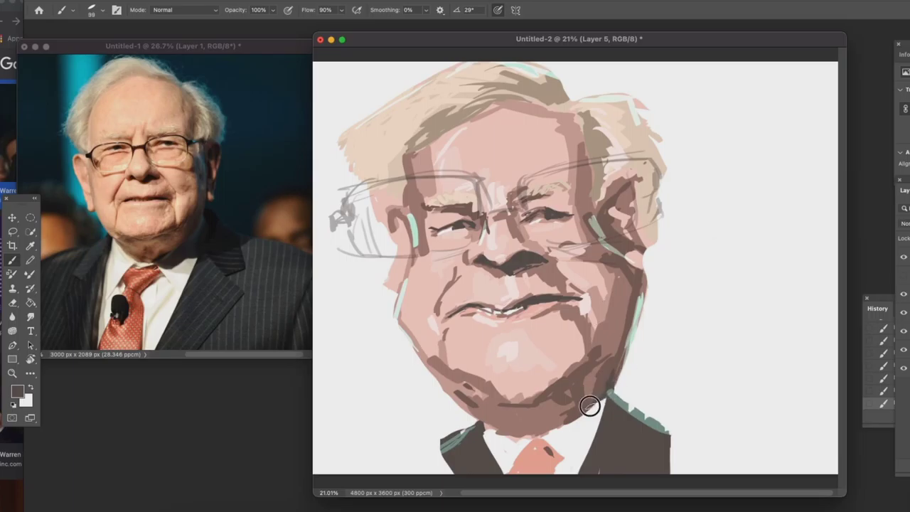
{"action": "mouse_move", "coordinate": [458, 371]}
{"action": "left_mouse_down"}
{"action": "mouse_move", "coordinate": [486, 393]}
{"action": "mouse_move", "coordinate": [527, 401]}
{"action": "mouse_move", "coordinate": [553, 386]}
{"action": "left_mouse_up"}
{"action": "left_click_drag", "start_coordinate": [441, 378], "coordinate": [467, 412]}
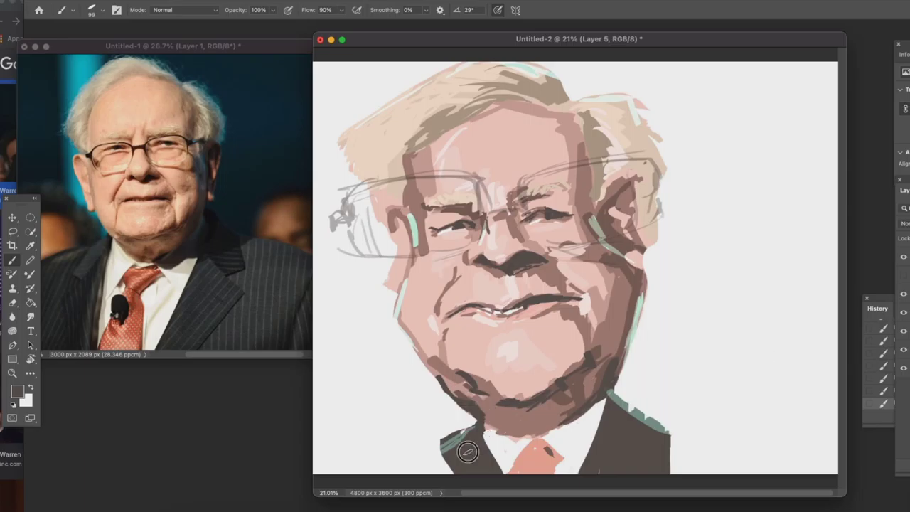
{"action": "left_click", "coordinate": [18, 391]}
{"action": "left_click", "coordinate": [459, 221]}
{"action": "key", "text": "Return"}
{"action": "left_click_drag", "start_coordinate": [448, 445], "coordinate": [463, 471]}
{"action": "left_click_drag", "start_coordinate": [457, 435], "coordinate": [472, 472]}
{"action": "left_click_drag", "start_coordinate": [469, 438], "coordinate": [483, 472]}
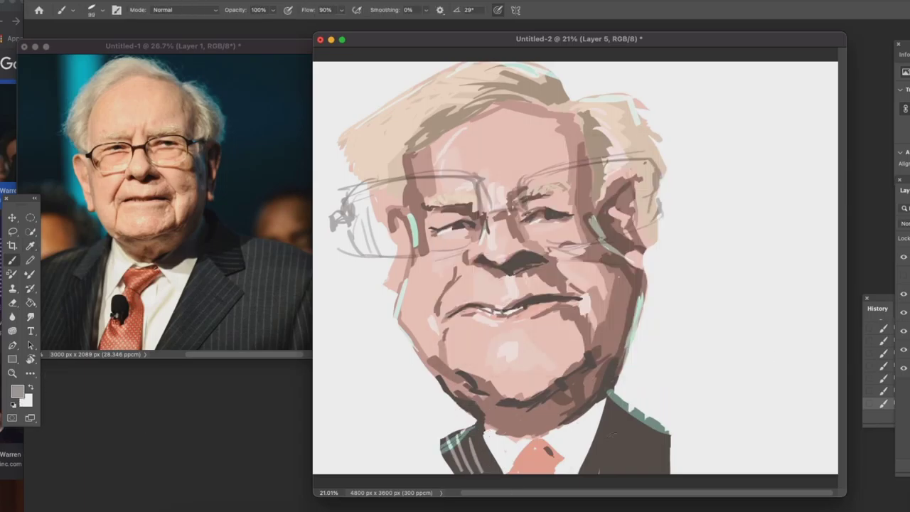
{"action": "key", "text": "super+z"}
{"action": "key", "text": "super+z"}
{"action": "key", "text": "super+z"}
Choose a darker grey and paint pinstripes on both sides of the suit jacket
{"action": "left_click", "coordinate": [17, 391]}
{"action": "left_click", "coordinate": [460, 248]}
{"action": "key", "text": "Return"}
{"action": "left_click_drag", "start_coordinate": [444, 440], "coordinate": [460, 470]}
{"action": "mouse_move", "coordinate": [454, 433]}
{"action": "left_mouse_down"}
{"action": "mouse_move", "coordinate": [470, 472]}
{"action": "mouse_move", "coordinate": [481, 470]}
{"action": "left_mouse_up"}
{"action": "mouse_move", "coordinate": [617, 408]}
{"action": "left_mouse_down"}
{"action": "mouse_move", "coordinate": [605, 472]}
{"action": "mouse_move", "coordinate": [628, 421]}
{"action": "left_mouse_up"}
{"action": "left_click_drag", "start_coordinate": [641, 474], "coordinate": [641, 422]}
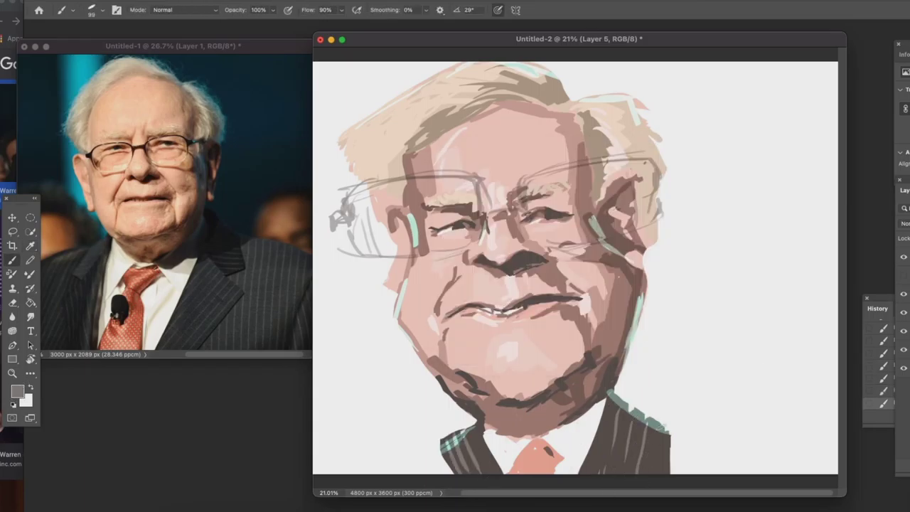
{"action": "left_click_drag", "start_coordinate": [589, 462], "coordinate": [602, 451]}
{"action": "mouse_move", "coordinate": [603, 434]}
{"action": "left_mouse_down"}
{"action": "mouse_move", "coordinate": [621, 420]}
{"action": "mouse_move", "coordinate": [609, 446]}
{"action": "left_mouse_up"}
{"action": "left_click_drag", "start_coordinate": [612, 418], "coordinate": [624, 447]}
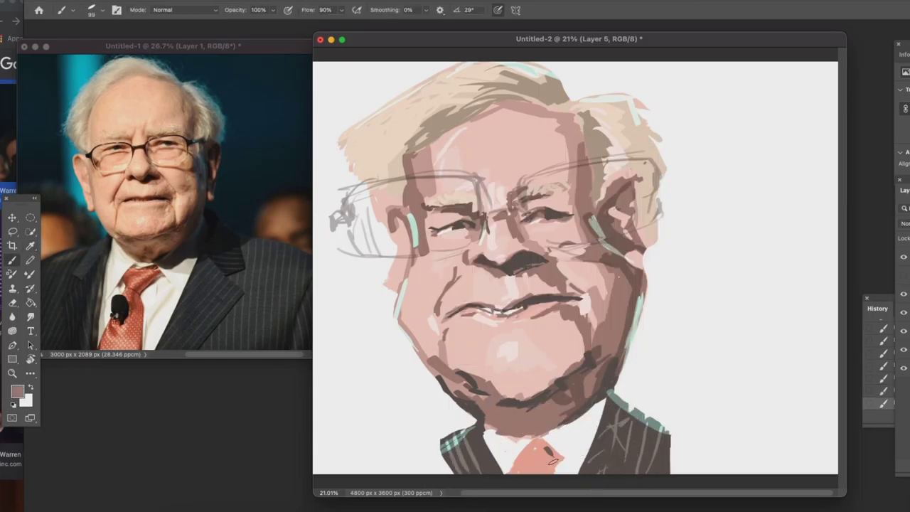
Undo the last two strokes, paint light pink along the tie and collar, and darken the neck folds with dark brown
{"action": "key", "text": "super+z"}
{"action": "key", "text": "super+z"}
{"action": "left_click", "coordinate": [558, 371], "text": "alt"}
{"action": "left_click_drag", "start_coordinate": [543, 443], "coordinate": [575, 470]}
{"action": "left_click_drag", "start_coordinate": [504, 477], "coordinate": [523, 457]}
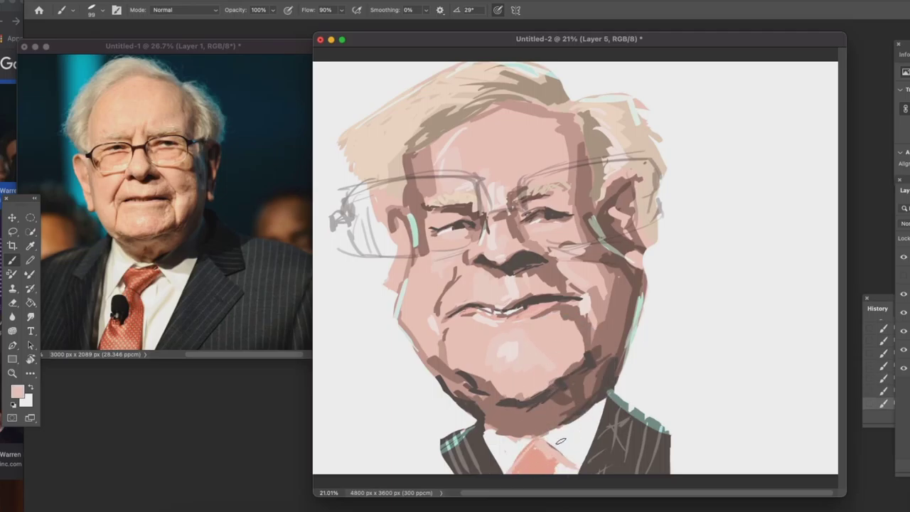
{"action": "mouse_move", "coordinate": [536, 415]}
{"action": "left_mouse_down"}
{"action": "mouse_move", "coordinate": [530, 432]}
{"action": "mouse_move", "coordinate": [489, 422]}
{"action": "mouse_move", "coordinate": [553, 427]}
{"action": "left_mouse_up"}
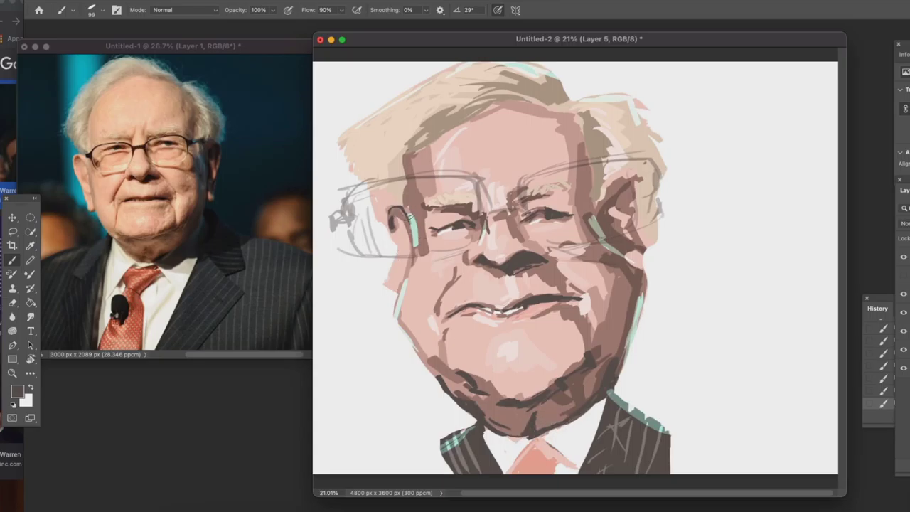
Paint the dark upper frame of the glasses on Layer 7 and trace both lower lens edges in pale blue
{"action": "mouse_move", "coordinate": [333, 208]}
{"action": "left_mouse_down"}
{"action": "mouse_move", "coordinate": [355, 188]}
{"action": "mouse_move", "coordinate": [367, 186]}
{"action": "mouse_move", "coordinate": [473, 175]}
{"action": "mouse_move", "coordinate": [490, 210]}
{"action": "mouse_move", "coordinate": [543, 188]}
{"action": "mouse_move", "coordinate": [521, 177]}
{"action": "mouse_move", "coordinate": [626, 159]}
{"action": "mouse_move", "coordinate": [668, 190]}
{"action": "left_mouse_up"}
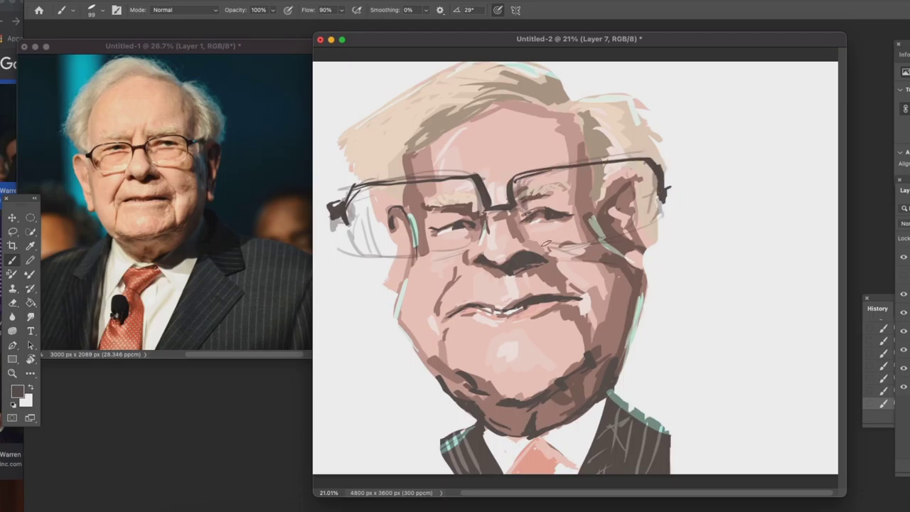
{"action": "left_click", "coordinate": [381, 268], "text": "alt"}
{"action": "left_click", "coordinate": [18, 393]}
{"action": "left_click_drag", "start_coordinate": [472, 183], "coordinate": [465, 180]}
{"action": "key", "text": "Return"}
{"action": "left_click", "coordinate": [18, 391]}
{"action": "left_click_drag", "start_coordinate": [602, 237], "coordinate": [603, 244]}
{"action": "left_click", "coordinate": [471, 179]}
{"action": "left_click", "coordinate": [698, 173]}
{"action": "mouse_move", "coordinate": [348, 219]}
{"action": "left_mouse_down"}
{"action": "mouse_move", "coordinate": [448, 248]}
{"action": "mouse_move", "coordinate": [478, 213]}
{"action": "left_mouse_up"}
{"action": "mouse_move", "coordinate": [521, 214]}
{"action": "left_mouse_down"}
{"action": "mouse_move", "coordinate": [545, 247]}
{"action": "mouse_move", "coordinate": [657, 211]}
{"action": "left_mouse_up"}
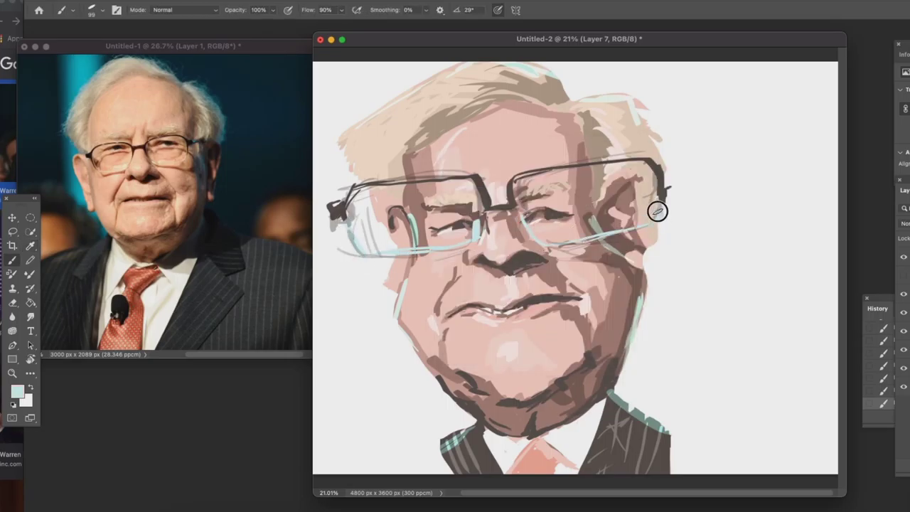
Choose a pale yellow-green and add highlights along the lower edges of both lenses on Layer 7
{"action": "left_click", "coordinate": [18, 392]}
{"action": "left_click", "coordinate": [603, 291]}
{"action": "left_click", "coordinate": [476, 190]}
{"action": "left_click", "coordinate": [699, 171]}
{"action": "left_click_drag", "start_coordinate": [523, 215], "coordinate": [544, 245]}
{"action": "left_click_drag", "start_coordinate": [554, 245], "coordinate": [655, 225]}
{"action": "left_click_drag", "start_coordinate": [395, 258], "coordinate": [479, 239]}
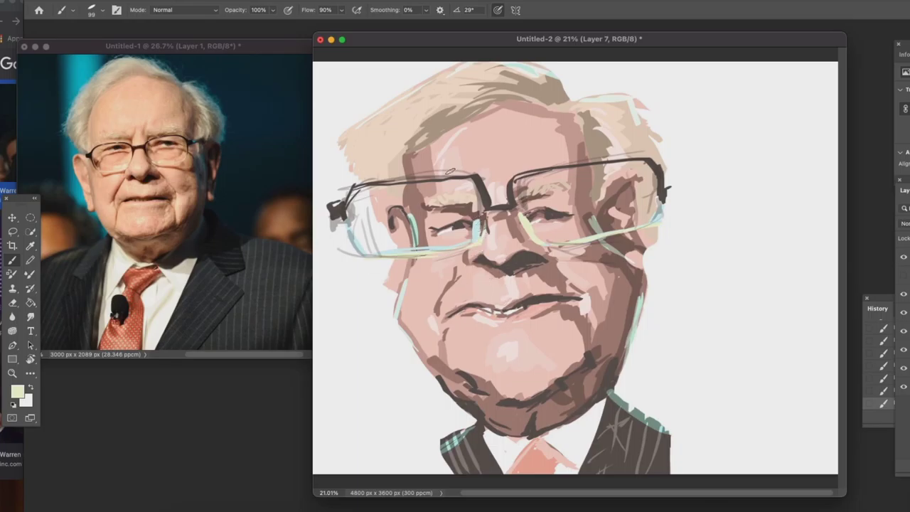
{"action": "left_click", "coordinate": [908, 315]}
{"action": "left_click", "coordinate": [410, 217], "text": "alt"}
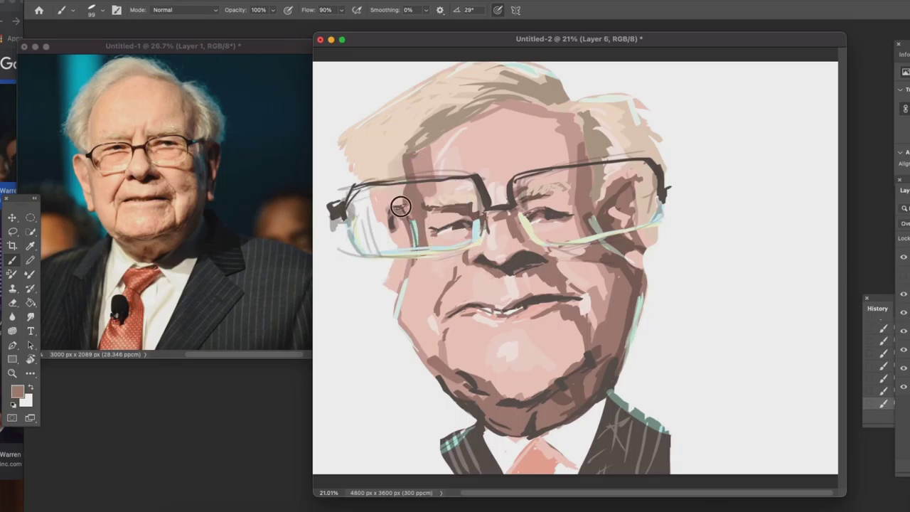
{"action": "left_click", "coordinate": [420, 215], "text": "alt"}
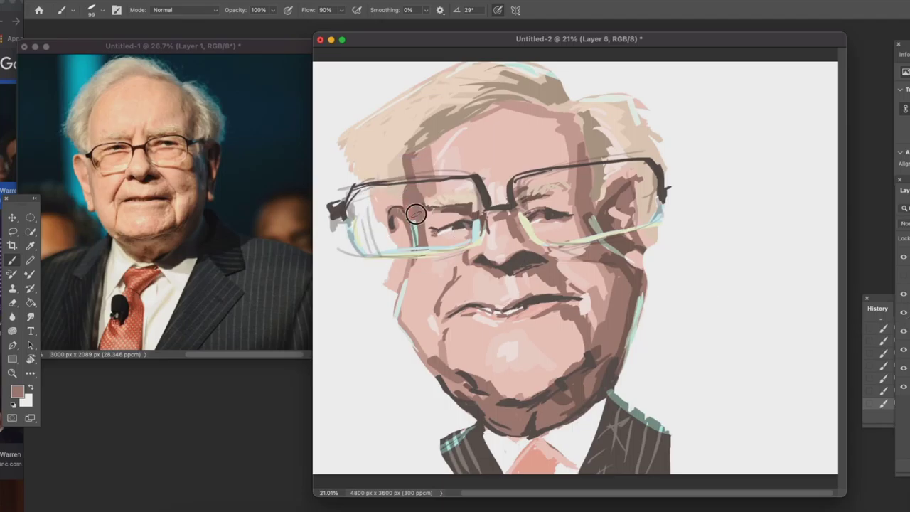
{"action": "left_click", "coordinate": [902, 332]}
{"action": "left_click", "coordinate": [902, 332]}
{"action": "key", "text": "super+z"}
{"action": "key", "text": "super+z"}
{"action": "key", "text": "super+z"}
{"action": "key", "text": "super+z"}
{"action": "key", "text": "super+z"}
{"action": "key", "text": "super+z"}
{"action": "key", "text": "super+z"}
{"action": "key", "text": "super+z"}
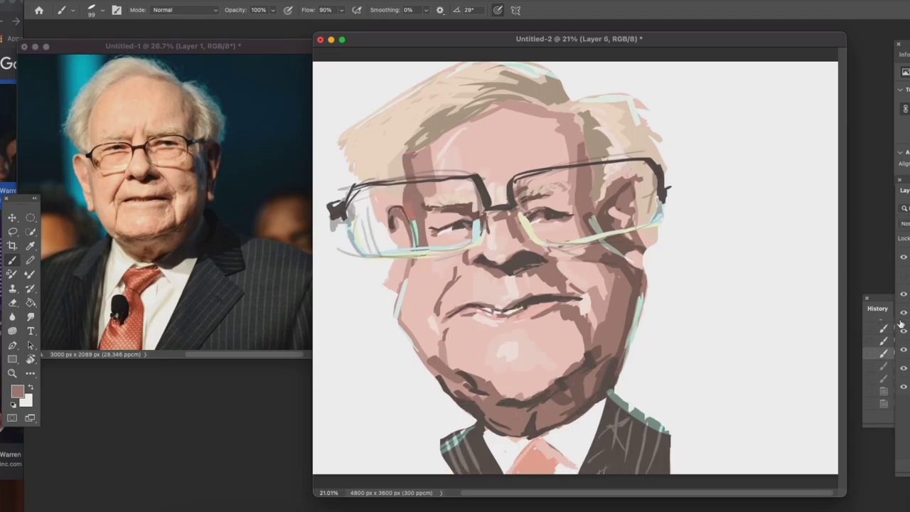
Shade around the left ear and its earlobe with sampled brown on Layer 5
{"action": "left_click_drag", "start_coordinate": [419, 217], "coordinate": [410, 207]}
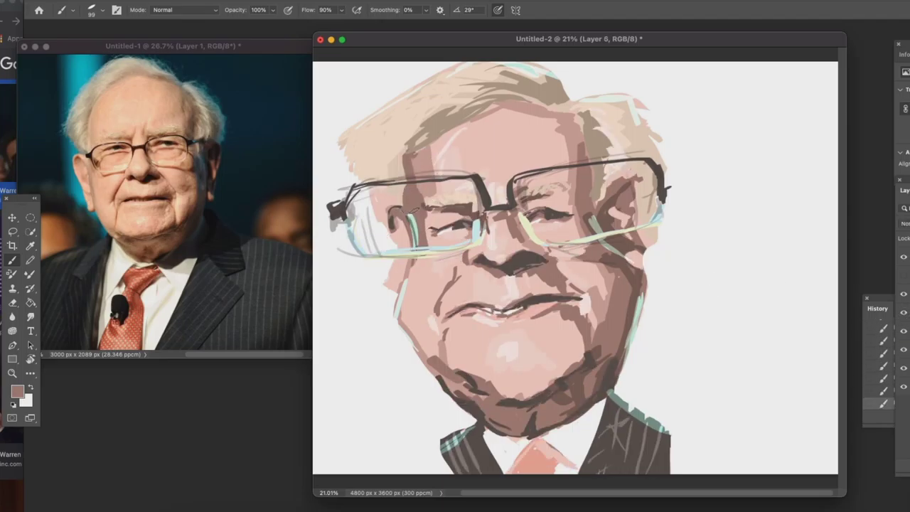
{"action": "left_click", "coordinate": [408, 269], "text": "alt"}
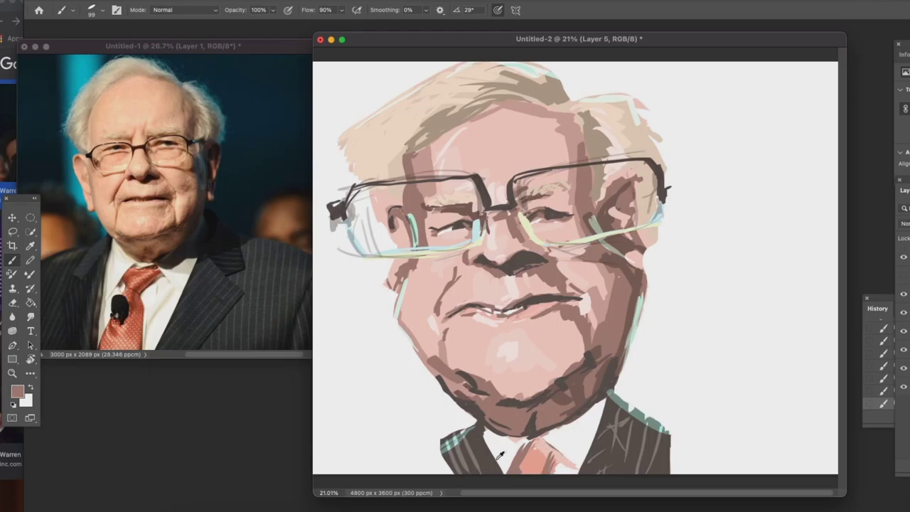
Sample the tie colour, adjust it to more saturated reds and paint shading and highlights on the tie
{"action": "left_click", "coordinate": [533, 459], "text": "alt"}
{"action": "left_click", "coordinate": [17, 392]}
{"action": "left_click", "coordinate": [483, 179]}
{"action": "left_click", "coordinate": [692, 172]}
{"action": "mouse_move", "coordinate": [533, 450]}
{"action": "left_mouse_down"}
{"action": "mouse_move", "coordinate": [550, 474]}
{"action": "mouse_move", "coordinate": [533, 459]}
{"action": "mouse_move", "coordinate": [535, 469]}
{"action": "mouse_move", "coordinate": [546, 457]}
{"action": "left_mouse_up"}
{"action": "left_click", "coordinate": [15, 392]}
{"action": "left_click", "coordinate": [506, 182]}
{"action": "left_click", "coordinate": [692, 171]}
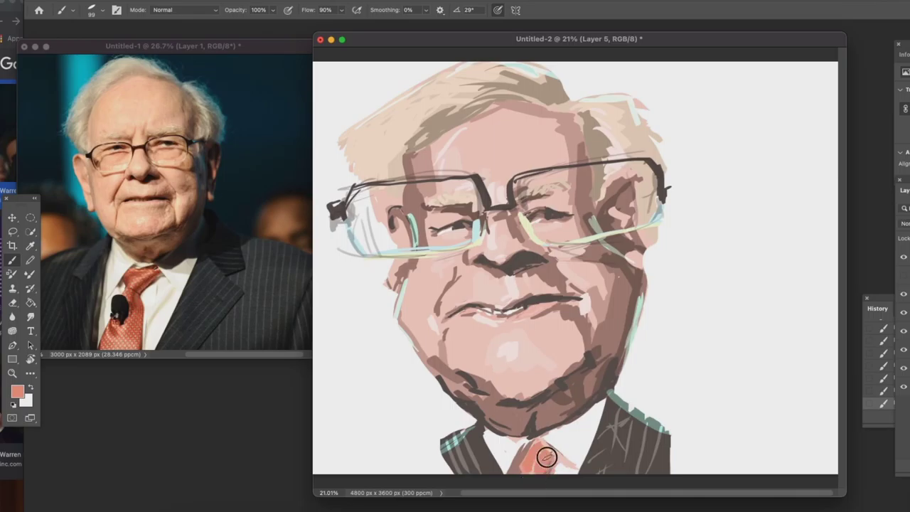
Sample brown from the neck shadow and open the foreground colour for editing
{"action": "left_click", "coordinate": [579, 397], "text": "alt"}
{"action": "left_click", "coordinate": [562, 424], "text": "alt"}
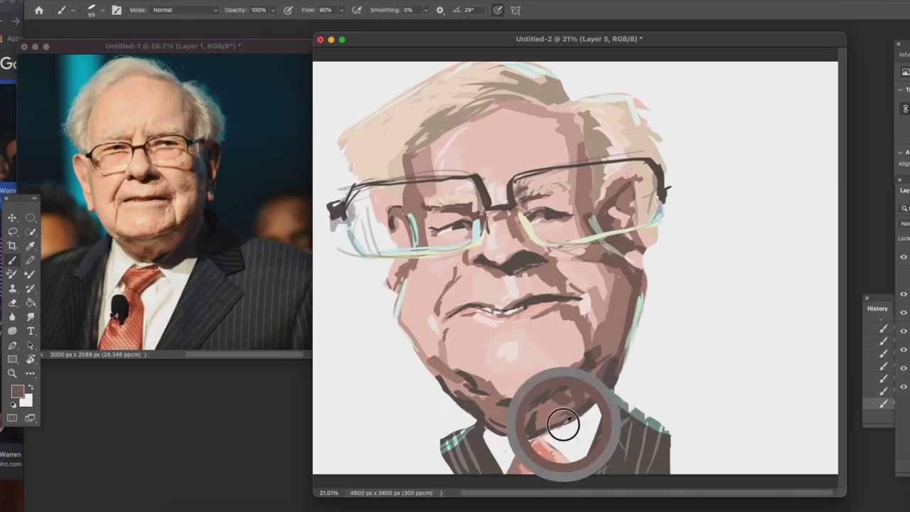
{"action": "left_click", "coordinate": [17, 391]}
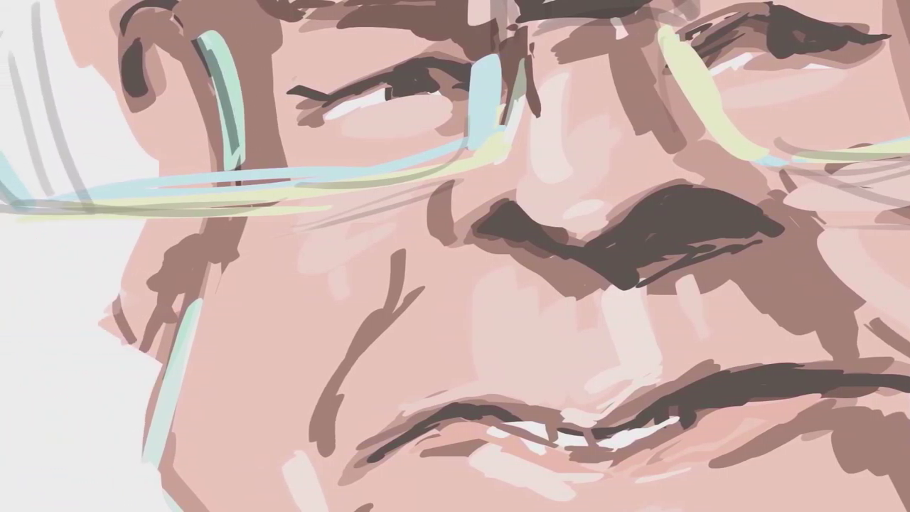